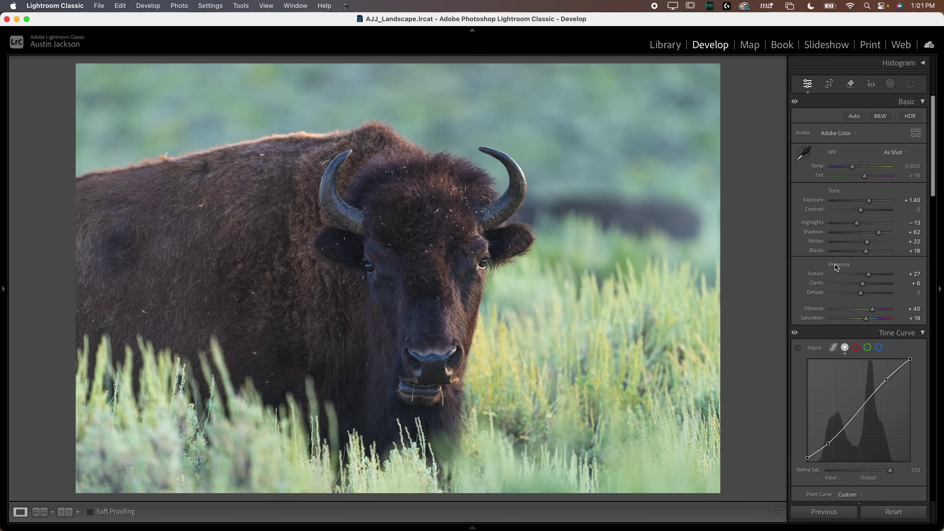
# - Open the bison photo in Nik 8 Color Efex, editing a copy with Lightroom adjustments
pyautogui.press('\\')
pyautogui.press('\\')
pyautogui.moveTo(371, 526)
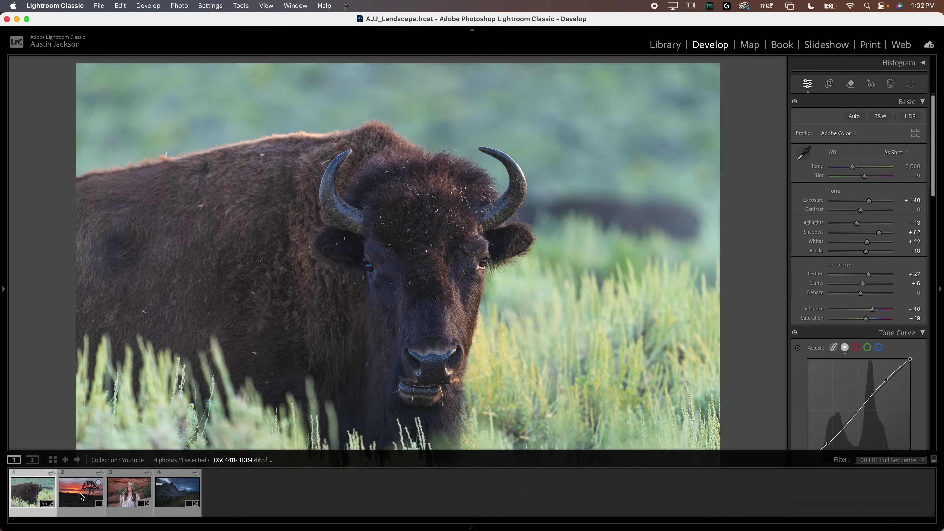
pyautogui.rightClick(37, 495)
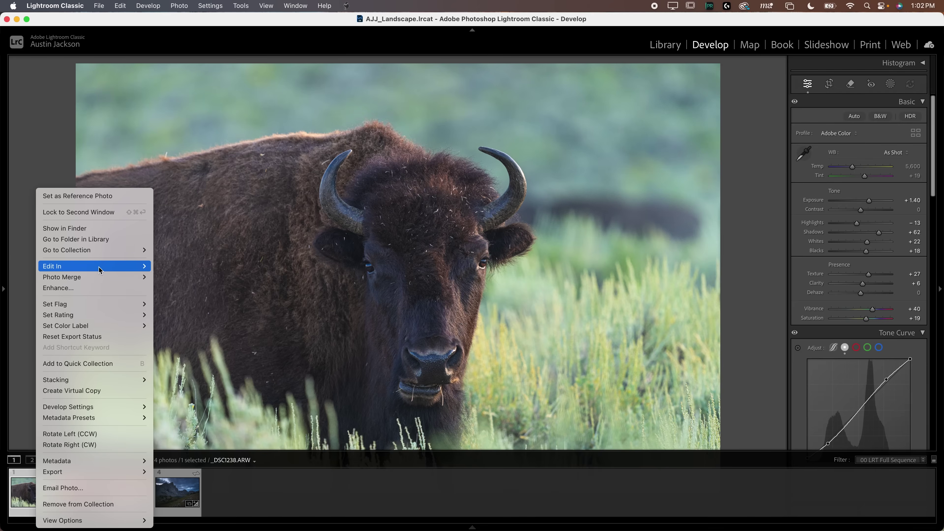
pyautogui.moveTo(100, 271)
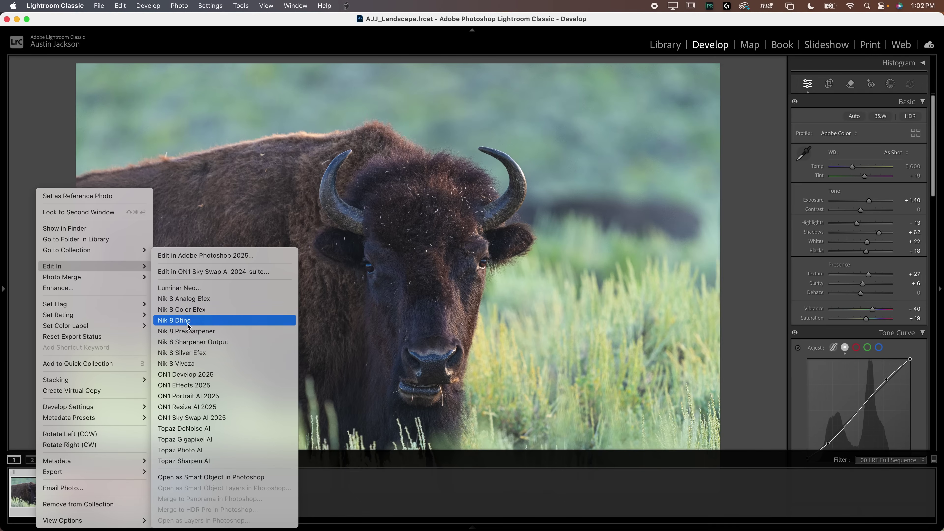
pyautogui.click(202, 313)
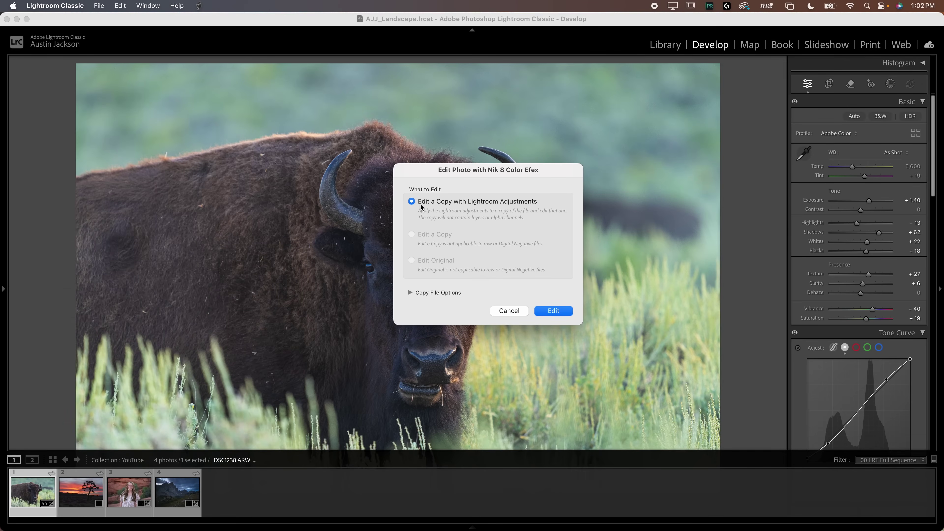
pyautogui.click(554, 311)
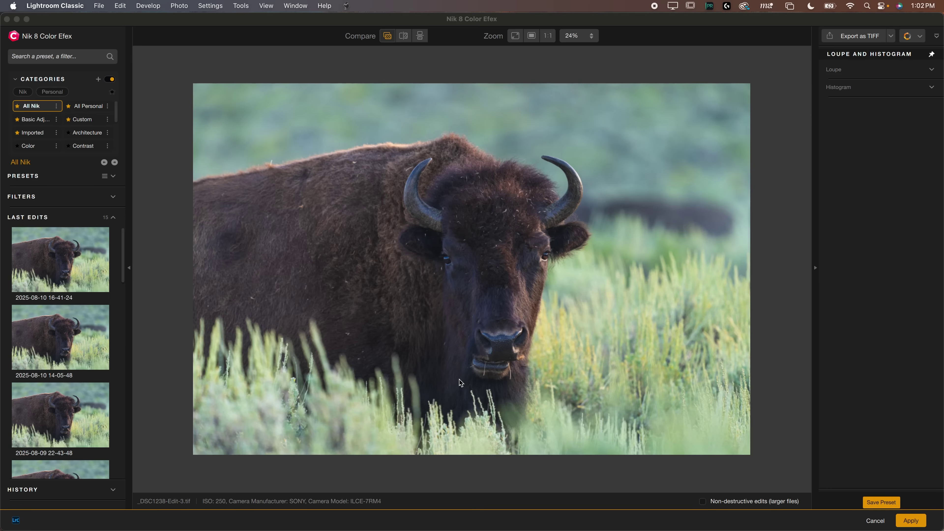
pyautogui.moveTo(442, 21)
pyautogui.mouseDown()
pyautogui.moveTo(433, 389)
pyautogui.moveTo(449, 441)
pyautogui.moveTo(448, 23)
pyautogui.mouseUp()
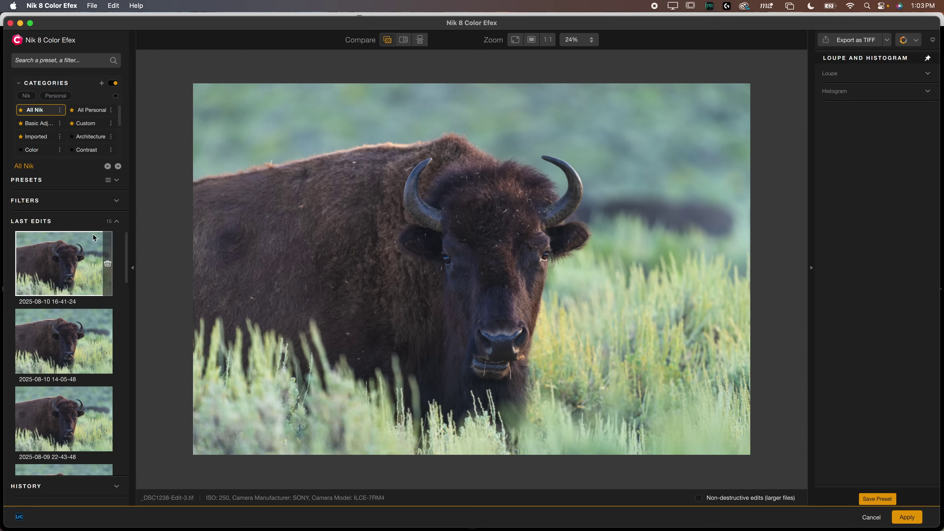
pyautogui.scroll(-10, 61, 267)
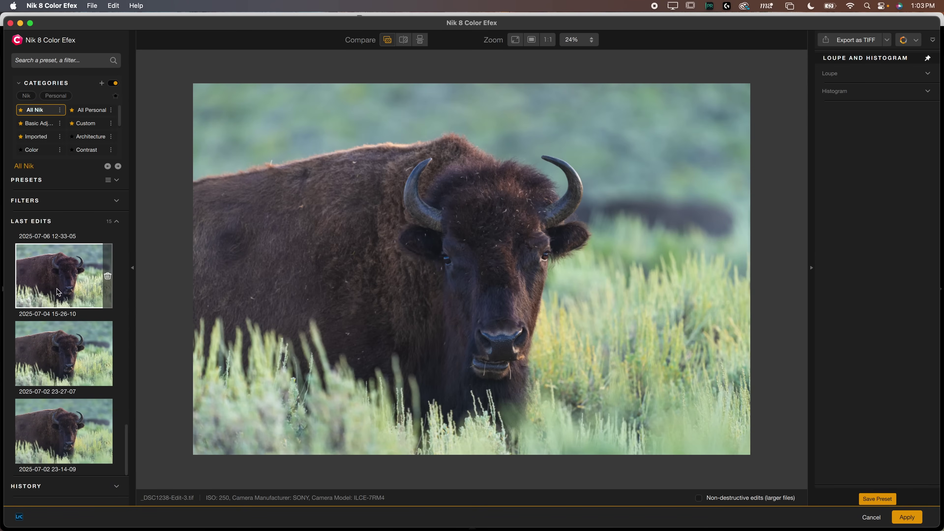
pyautogui.scroll(10, 59, 290)
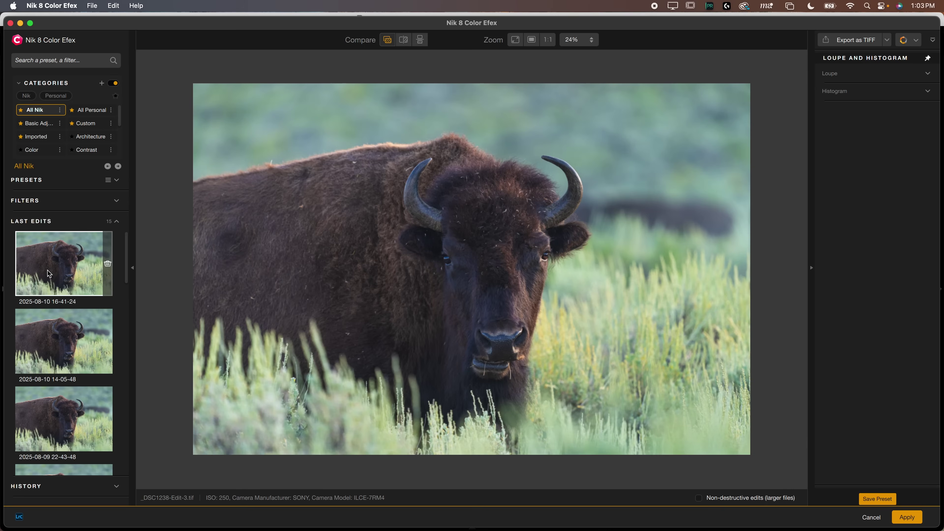
pyautogui.scroll(-10, 48, 271)
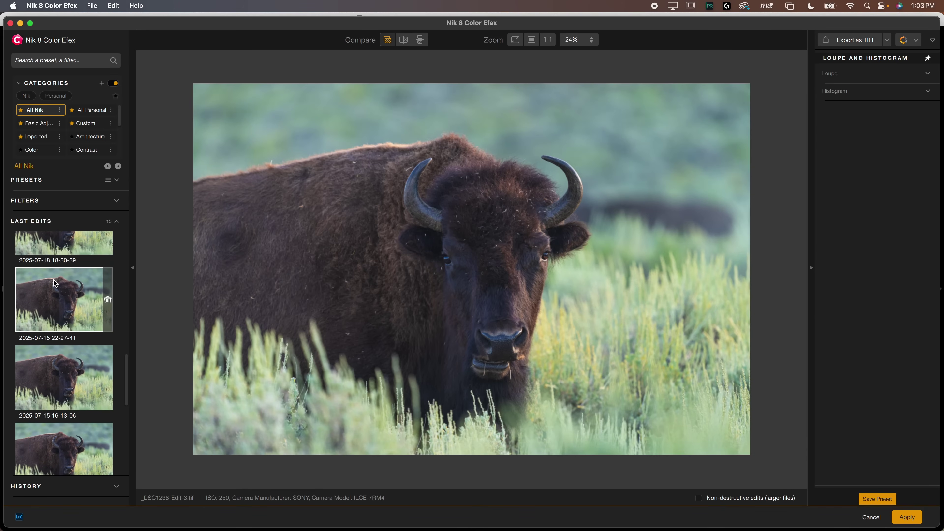
pyautogui.click(62, 296)
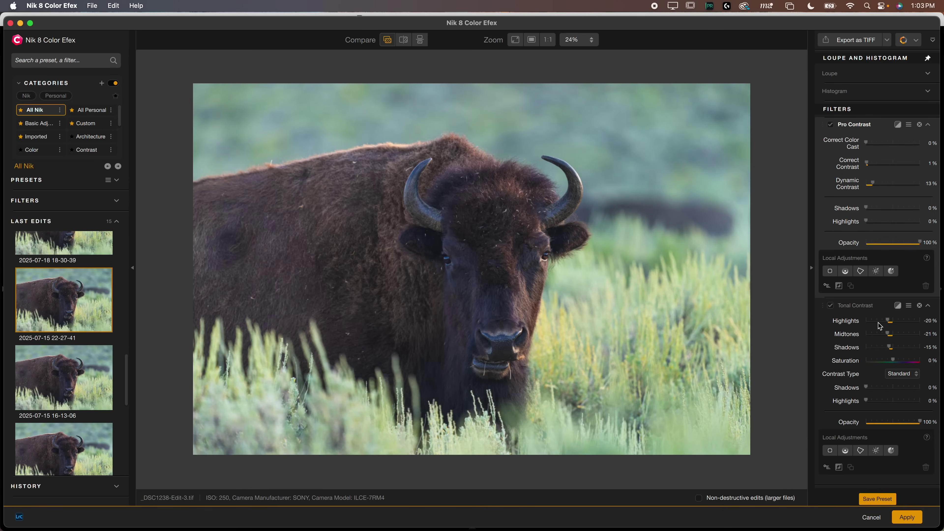
pyautogui.scroll(3, 60, 342)
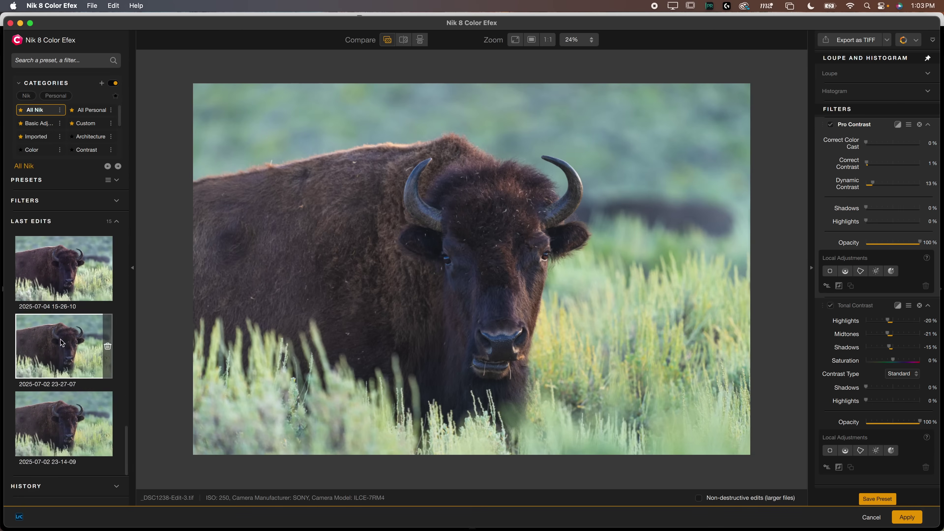
pyautogui.scroll(8, 58, 339)
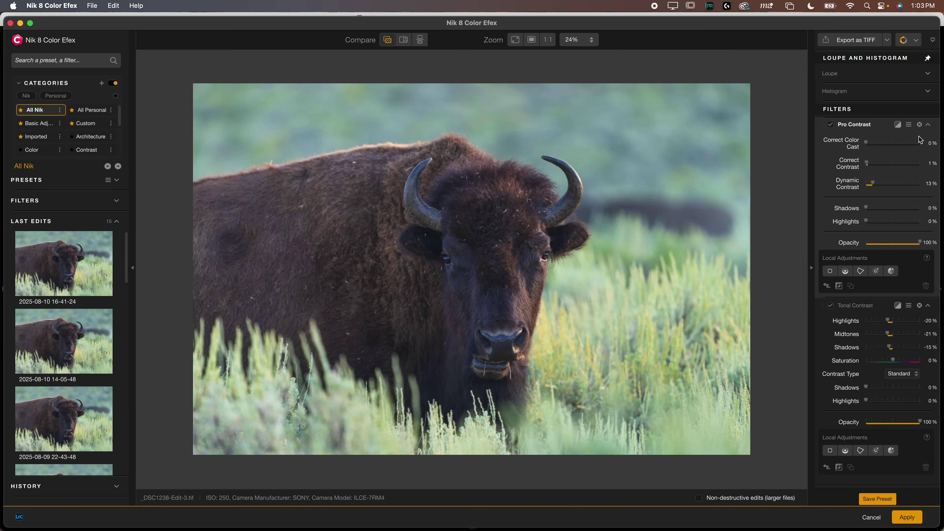
pyautogui.click(920, 126)
pyautogui.click(920, 126)
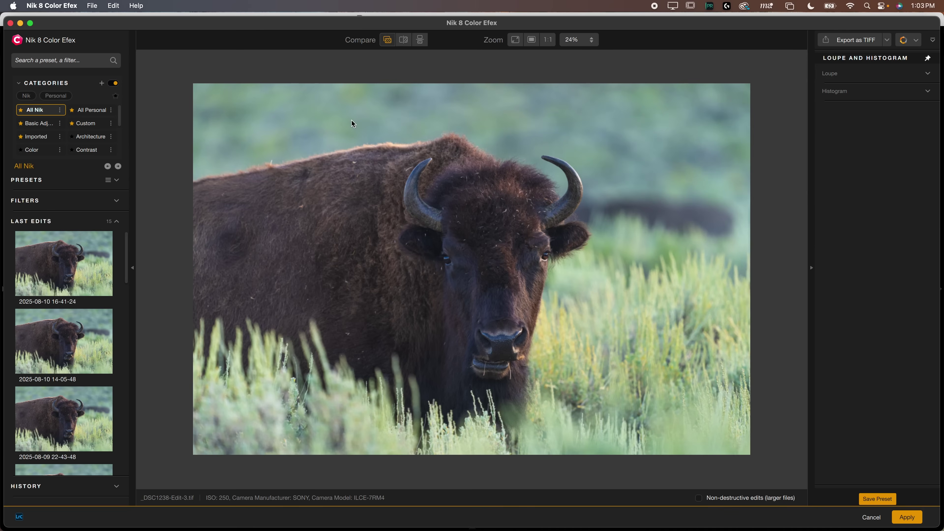
# - Check the split compare view, and examine the full list of available filters against the favorites-only list
pyautogui.click(405, 40)
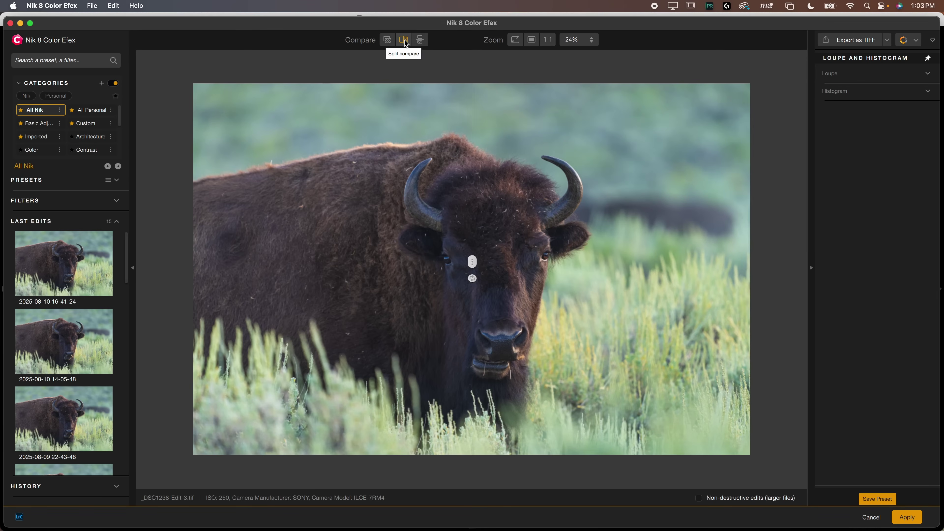
pyautogui.click(387, 40)
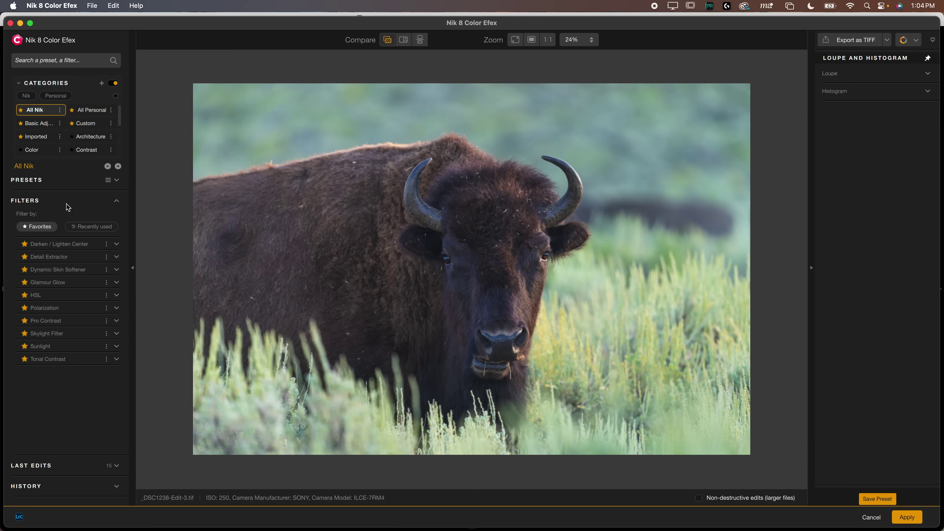
pyautogui.click(35, 227)
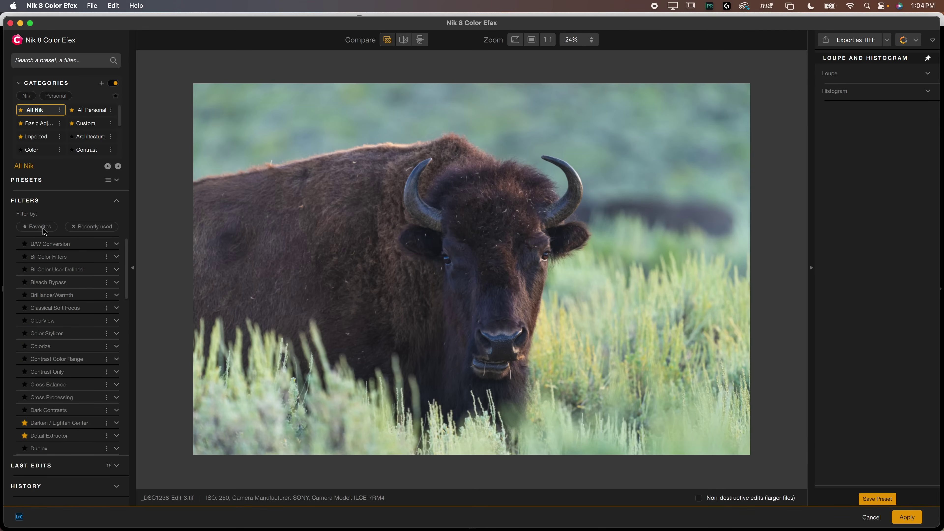
pyautogui.scroll(-15, 55, 260)
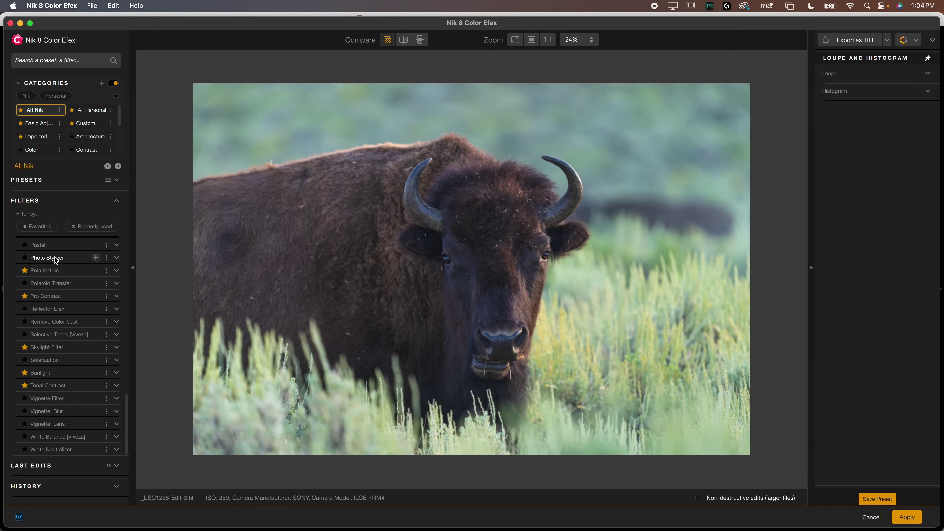
pyautogui.doubleClick(423, 24)
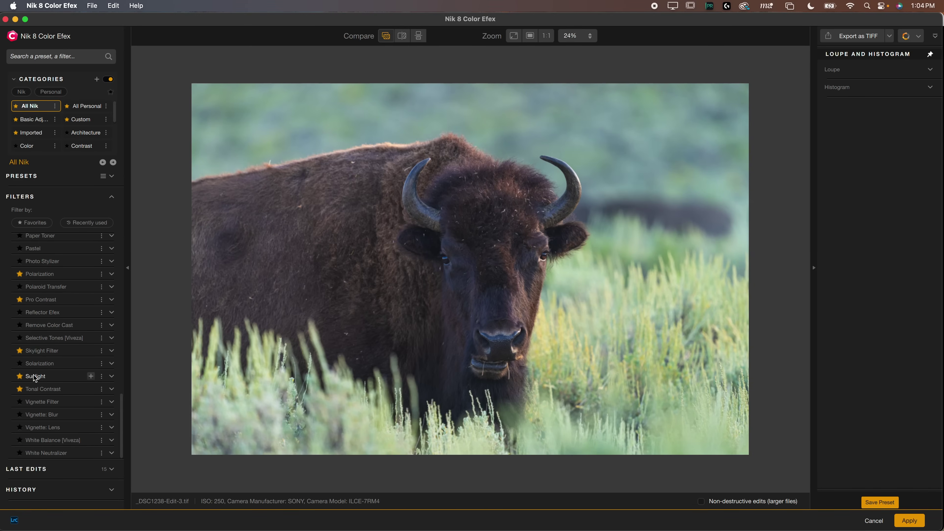
pyautogui.click(20, 364)
pyautogui.scroll(15, 30, 367)
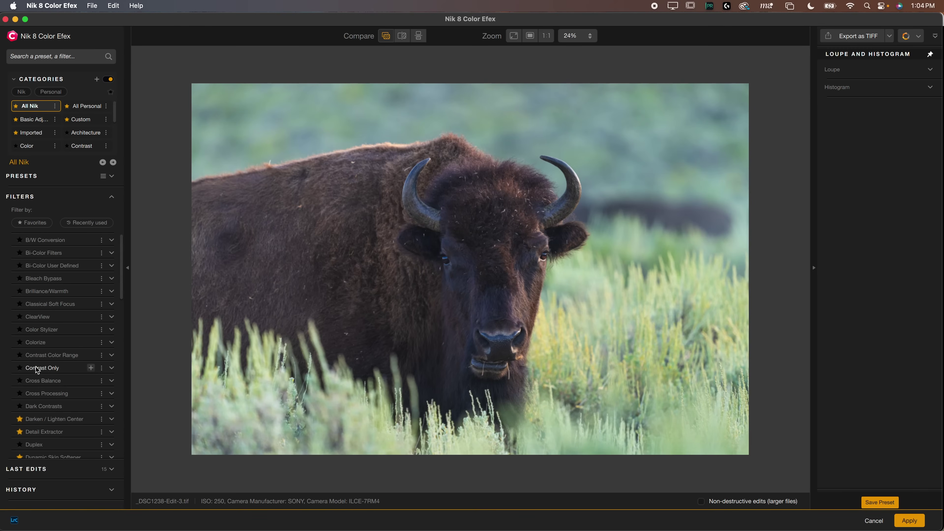
pyautogui.click(33, 224)
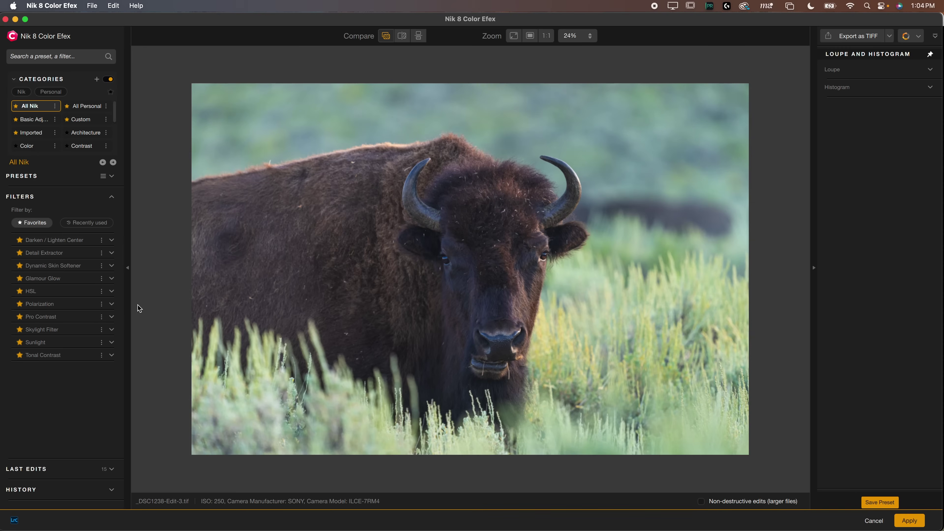
# - Look at the favorite filters in the Wildlife category and return to the All Nik category
pyautogui.scroll(-5, 74, 130)
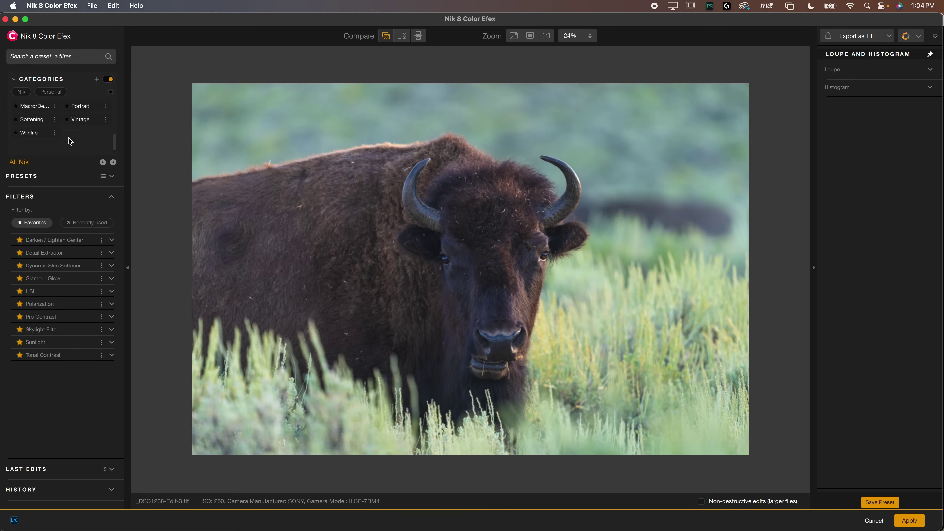
pyautogui.click(32, 145)
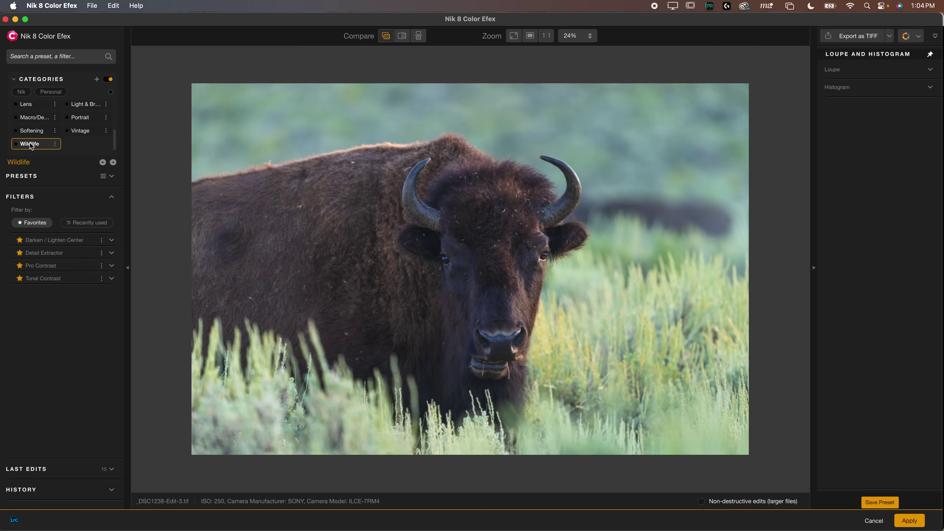
pyautogui.scroll(5, 41, 149)
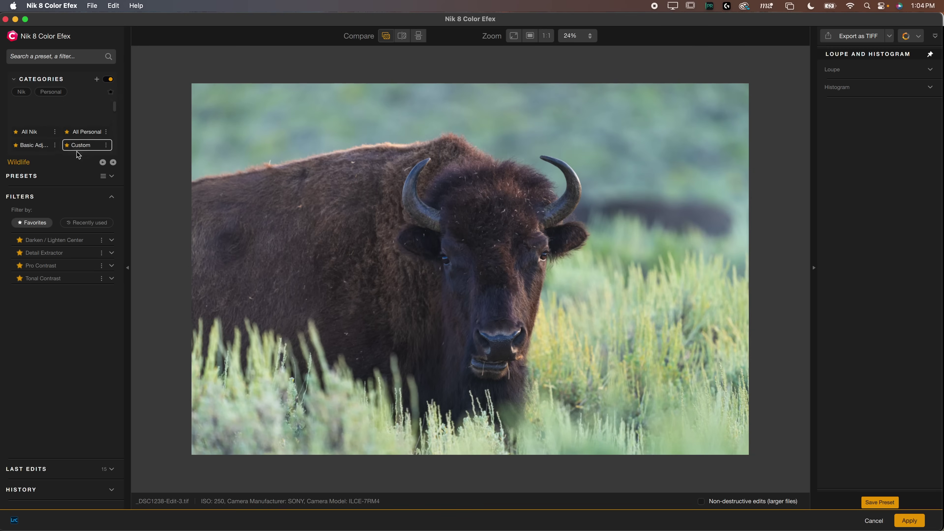
pyautogui.click(82, 125)
pyautogui.click(30, 106)
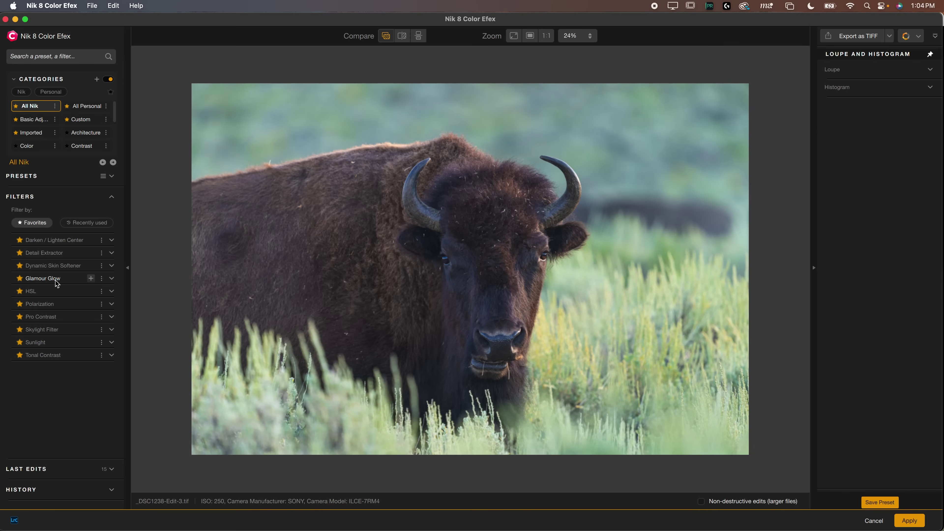
# - Apply the Glamour Glow filter and add the Darken / Lighten Center filter beneath it
pyautogui.click(56, 283)
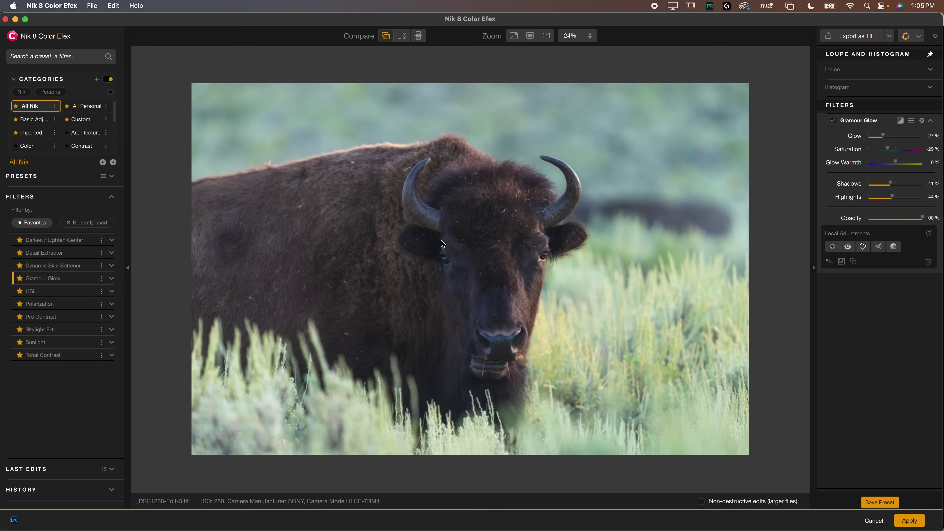
pyautogui.moveTo(92, 278)
pyautogui.click(91, 240)
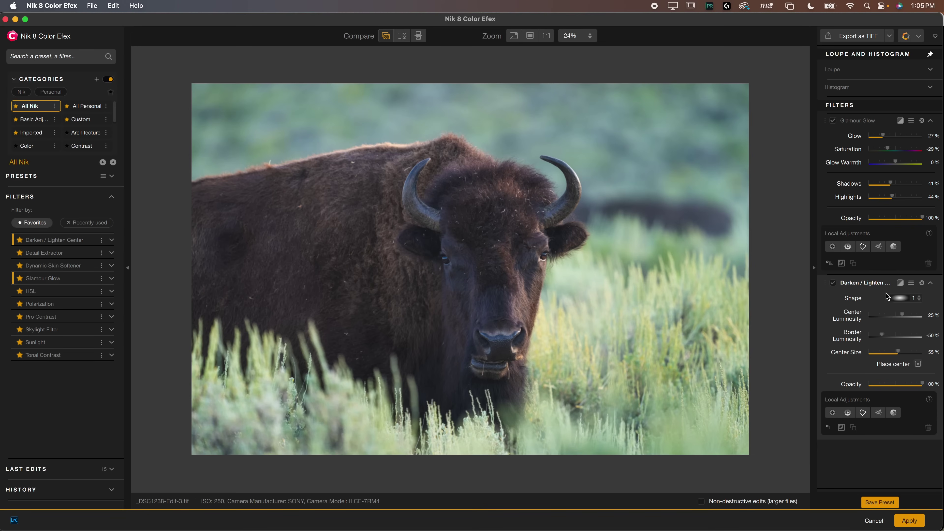
# - Compare the photo with and without the Glamour Glow filter at its initial settings, leaving the filter enabled
pyautogui.click(833, 122)
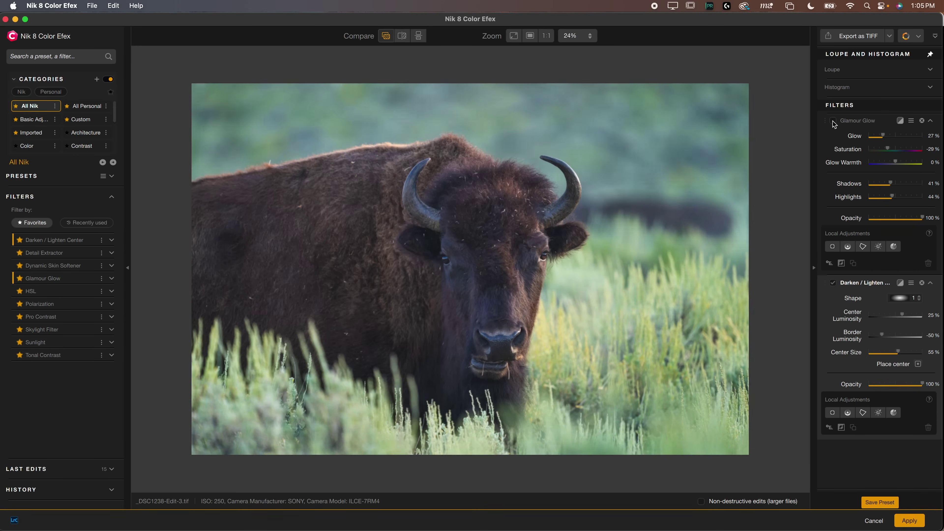
pyautogui.click(833, 122)
pyautogui.click(833, 122)
pyautogui.click(833, 122)
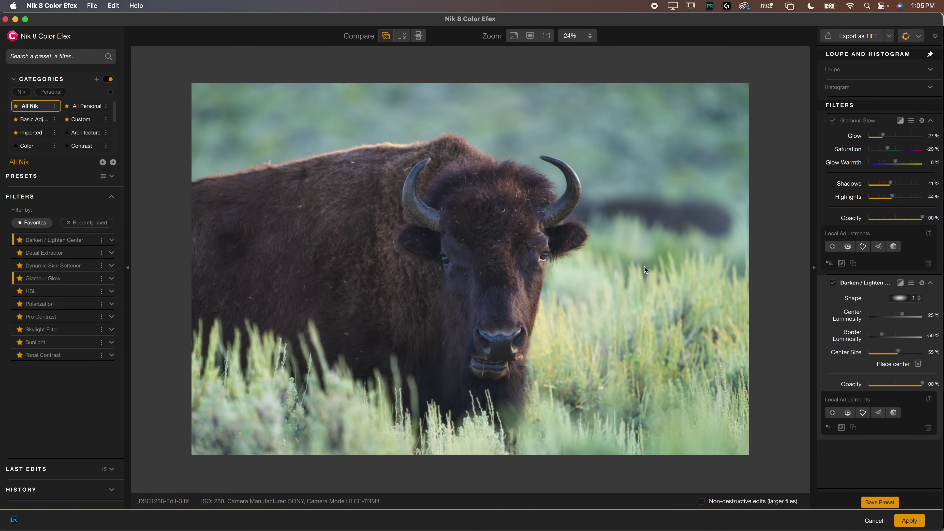
pyautogui.click(835, 122)
pyautogui.click(833, 121)
pyautogui.click(833, 121)
pyautogui.click(833, 122)
# - Set Glamour Glow to Glow 59%, Saturation -10%, Glow Warmth 35%, Shadows 65% and Highlights 84%
pyautogui.moveTo(882, 136)
pyautogui.mouseDown()
pyautogui.moveTo(928, 132)
pyautogui.moveTo(900, 136)
pyautogui.moveTo(904, 159)
pyautogui.moveTo(891, 149)
pyautogui.moveTo(910, 148)
pyautogui.moveTo(892, 149)
pyautogui.mouseUp()
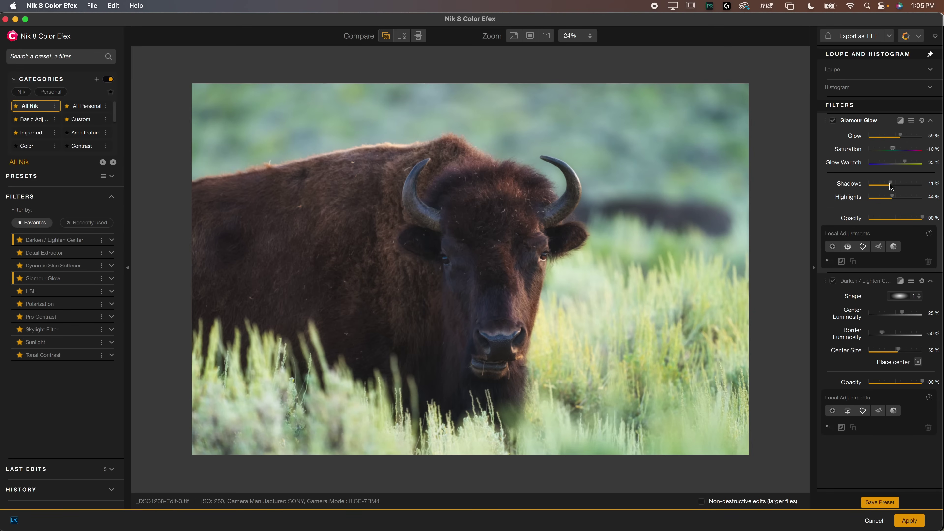
pyautogui.moveTo(890, 183); pyautogui.dragTo(913, 197)
# - Compare the photo with and without the adjusted Glamour Glow effect, leaving the filter enabled
pyautogui.click(832, 121)
pyautogui.click(833, 122)
pyautogui.click(834, 121)
pyautogui.click(834, 121)
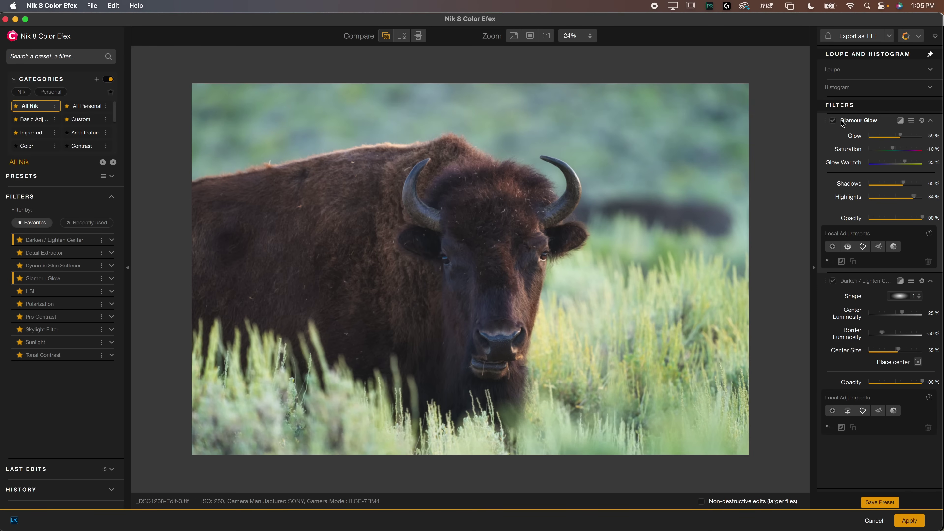
pyautogui.click(834, 121)
pyautogui.click(833, 121)
pyautogui.click(833, 122)
pyautogui.click(834, 121)
# - Compare the photo with and without the Darken / Lighten Center filter at its initial settings
pyautogui.click(833, 281)
pyautogui.click(833, 282)
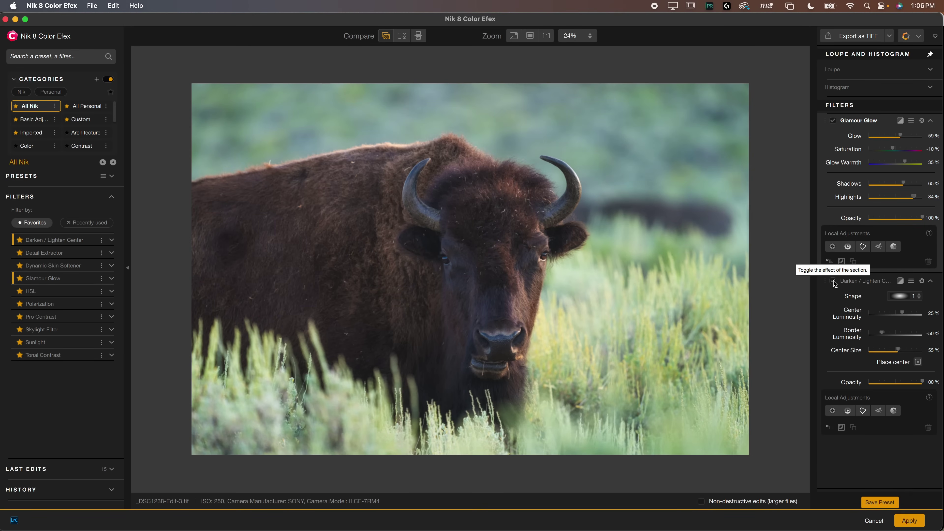
pyautogui.click(833, 281)
pyautogui.click(833, 282)
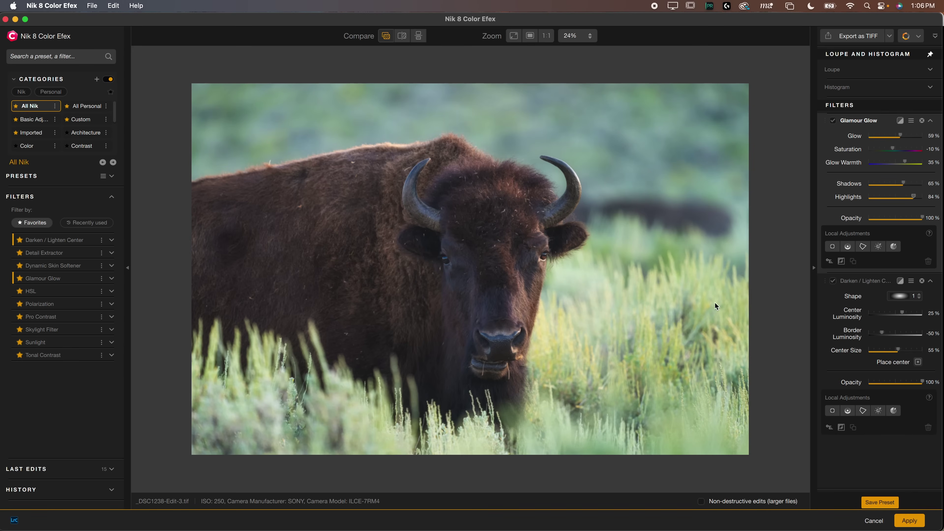
# - Set Darken / Lighten Center to Center Luminosity 21%, Border Luminosity -69% and Center Size 33%, and place its center on the bison's face
pyautogui.moveTo(881, 332); pyautogui.dragTo(901, 319)
pyautogui.moveTo(898, 352)
pyautogui.mouseDown()
pyautogui.moveTo(912, 353)
pyautogui.moveTo(887, 352)
pyautogui.mouseUp()
pyautogui.click(917, 363)
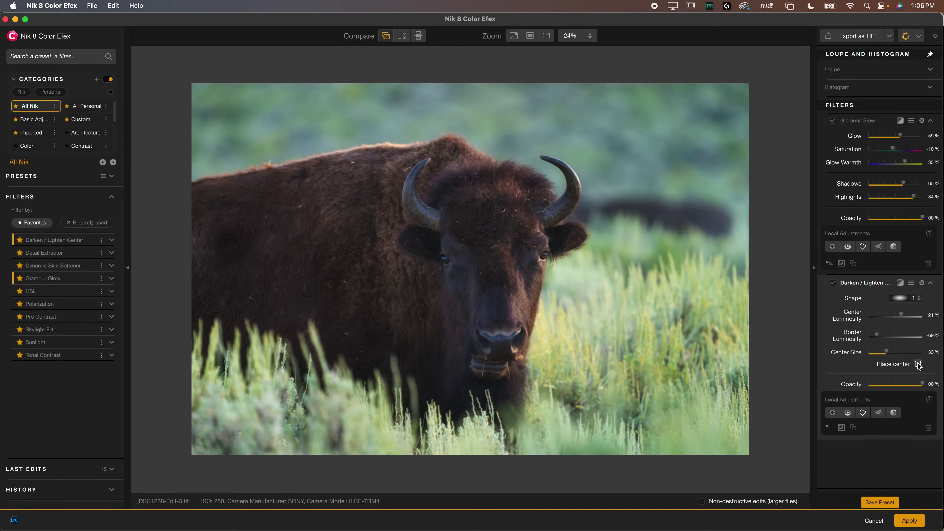
pyautogui.click(638, 219)
pyautogui.click(917, 364)
pyautogui.click(492, 271)
# - Compare the photo with and without the adjusted Darken / Lighten Center effect, leaving the filter enabled
pyautogui.click(832, 284)
pyautogui.click(832, 283)
pyautogui.click(832, 283)
pyautogui.click(833, 284)
pyautogui.click(832, 283)
# - Add the Polarization filter to the stack and set its Strength to 85%
pyautogui.click(92, 304)
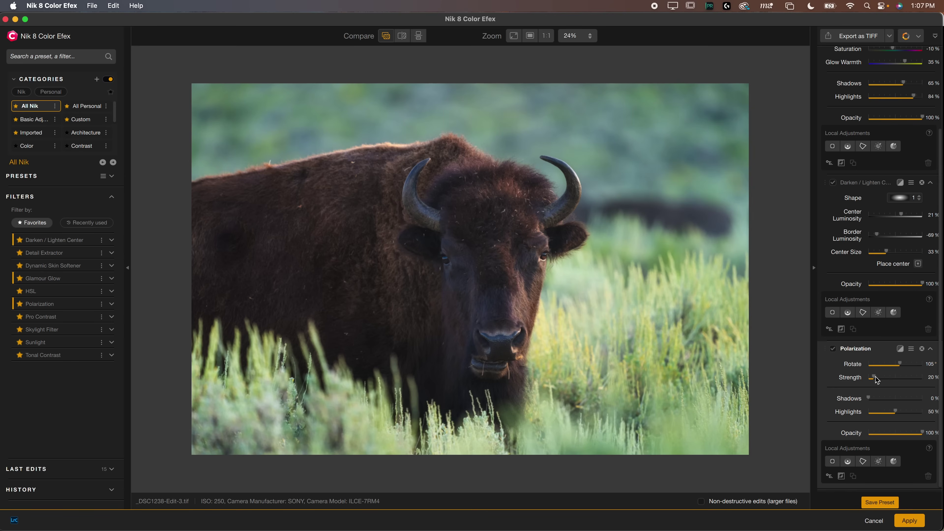
pyautogui.moveTo(874, 377)
pyautogui.mouseDown()
pyautogui.moveTo(893, 378)
pyautogui.moveTo(867, 368)
pyautogui.moveTo(927, 369)
pyautogui.moveTo(866, 364)
pyautogui.moveTo(910, 365)
pyautogui.moveTo(873, 368)
pyautogui.moveTo(907, 369)
pyautogui.moveTo(890, 372)
pyautogui.mouseUp()
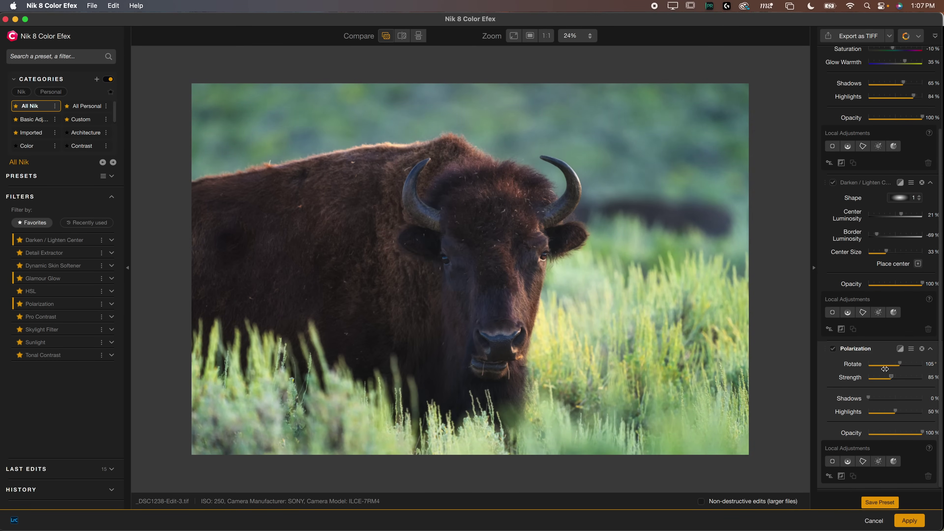
# - Compare the bison photo with and without the Polarization filter, leaving the filter enabled
pyautogui.click(832, 348)
pyautogui.click(834, 349)
pyautogui.click(834, 349)
pyautogui.click(833, 349)
pyautogui.click(833, 349)
pyautogui.click(834, 349)
pyautogui.click(833, 349)
pyautogui.click(833, 349)
# - Compare the bison edit with the original using quick compare and the split view, moving and rotating the divider line
pyautogui.click(387, 39)
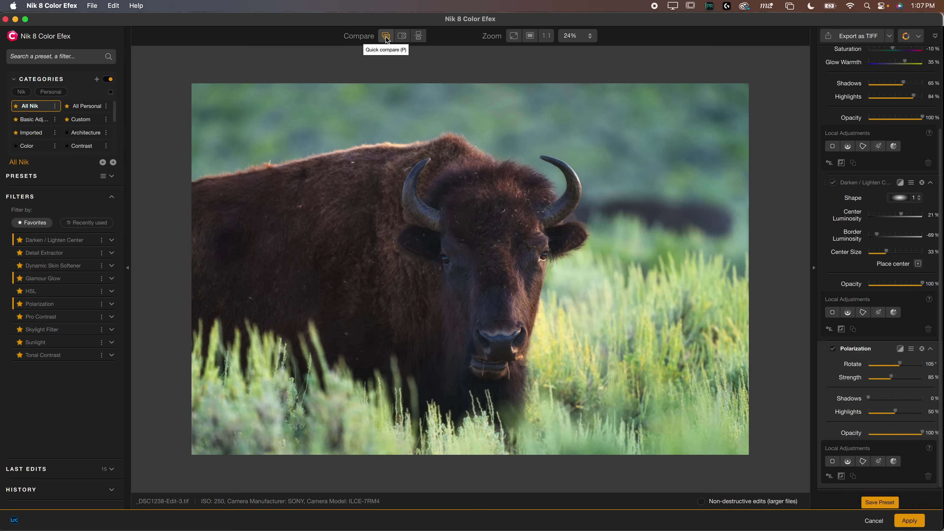
pyautogui.click(386, 39)
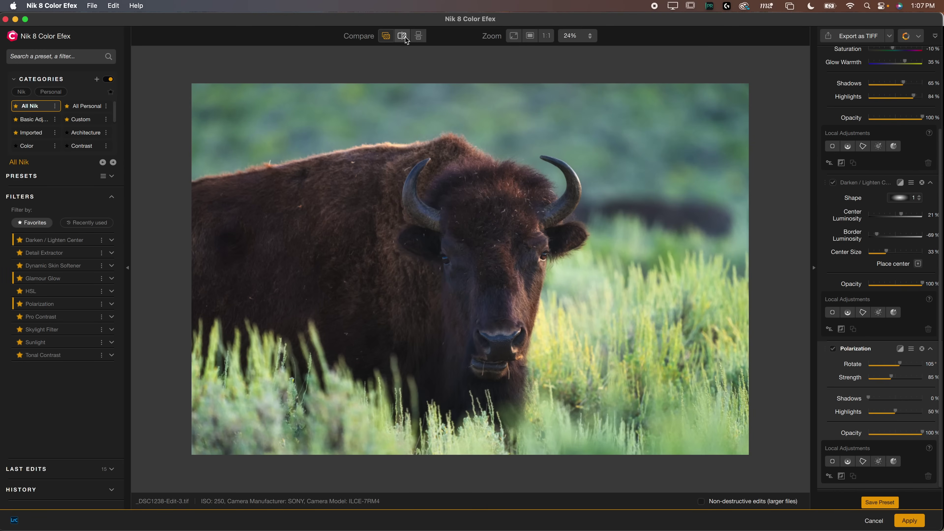
pyautogui.click(404, 36)
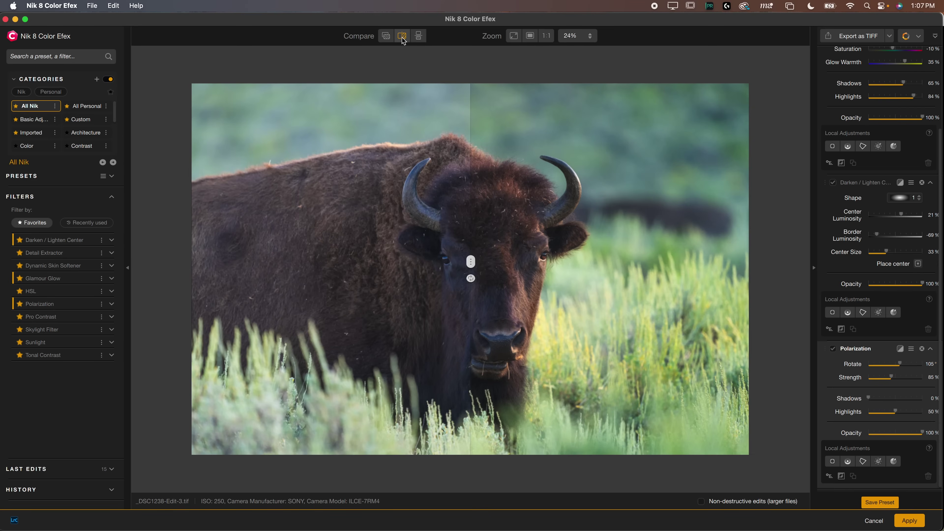
pyautogui.moveTo(471, 277); pyautogui.dragTo(516, 289)
pyautogui.click(510, 279)
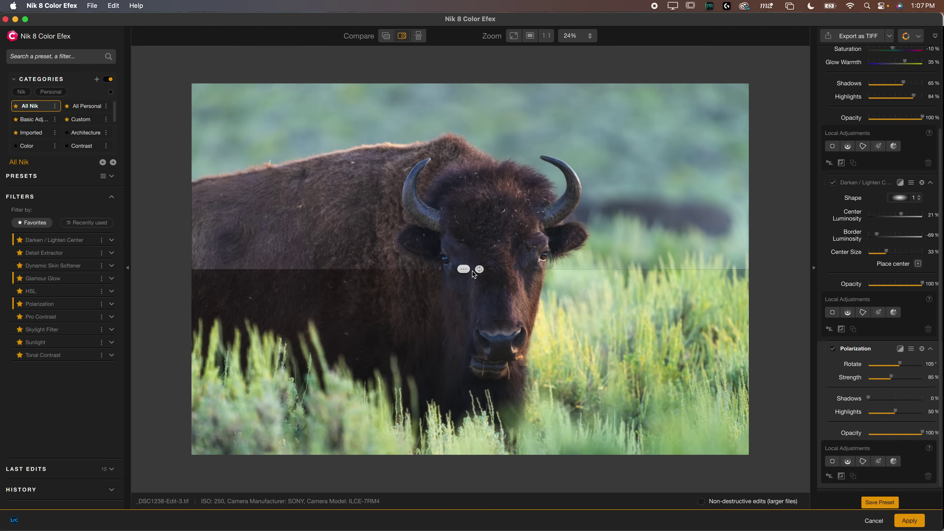
pyautogui.moveTo(466, 277); pyautogui.dragTo(464, 227)
# - View the original and edited bison as two full images fitted to the screen, and return to quick compare
pyautogui.click(419, 36)
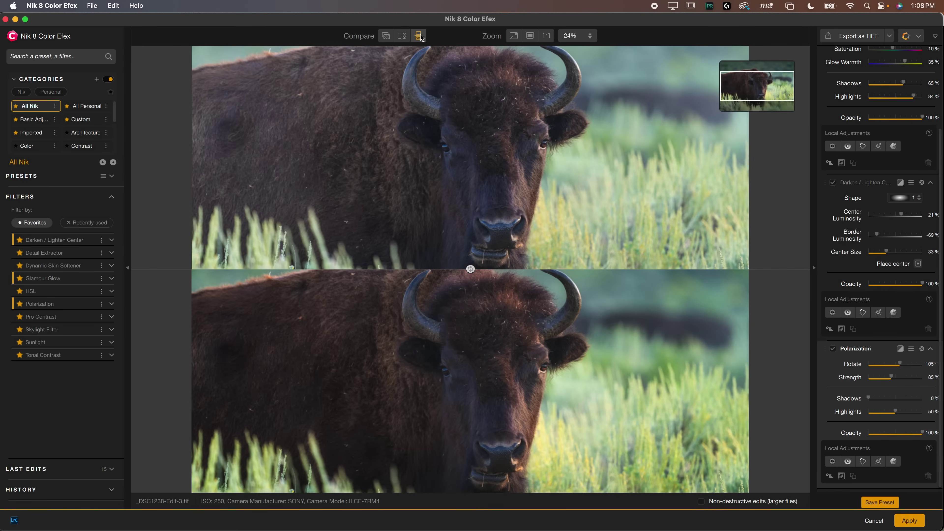
pyautogui.press('super+0')
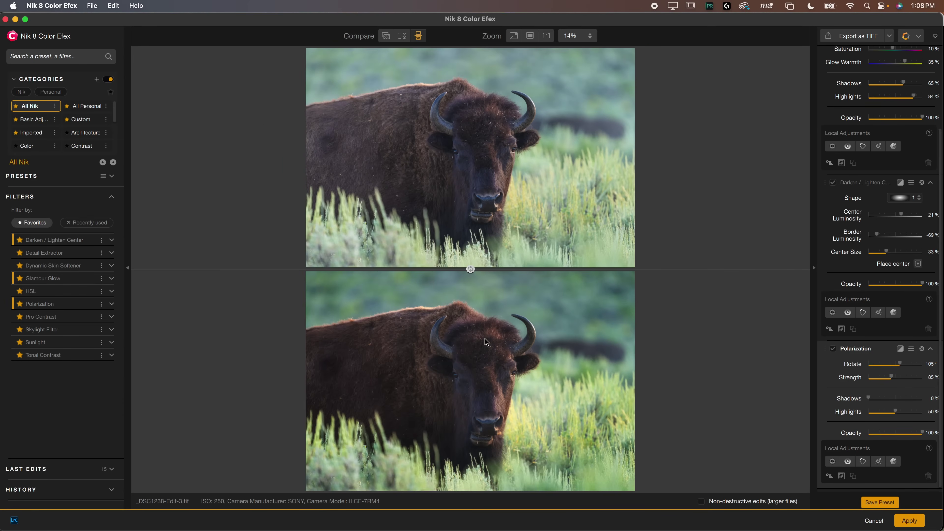
pyautogui.click(386, 35)
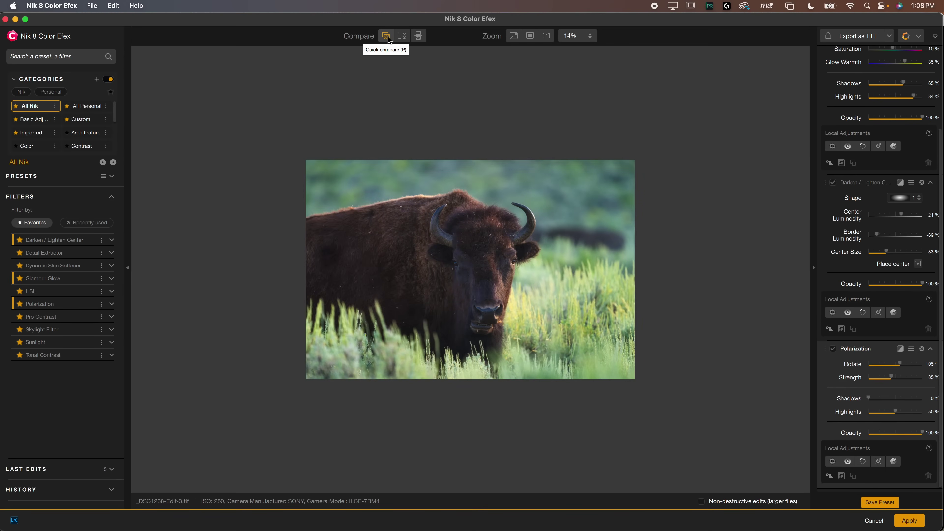
pyautogui.click(385, 36)
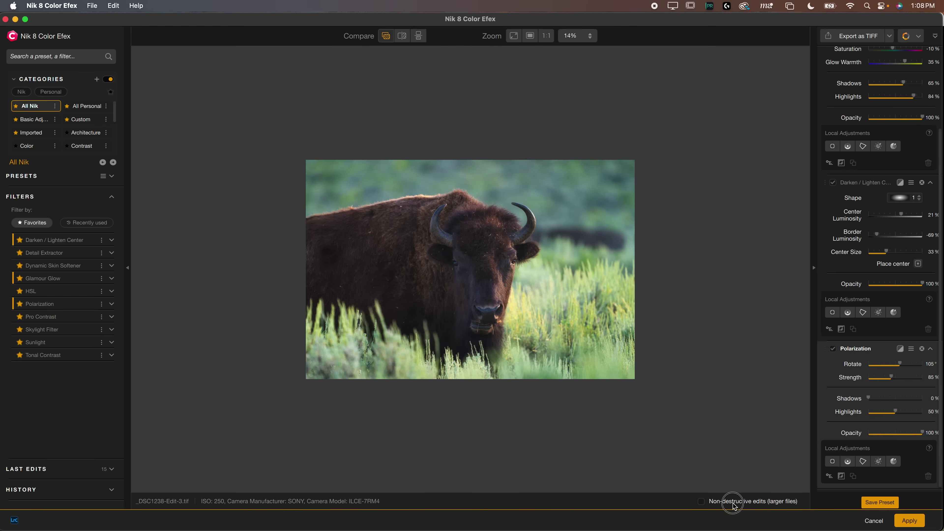
# - Apply the filter stack to the bison photo with non-destructive edits left off
pyautogui.click(702, 503)
pyautogui.click(702, 502)
pyautogui.click(911, 520)
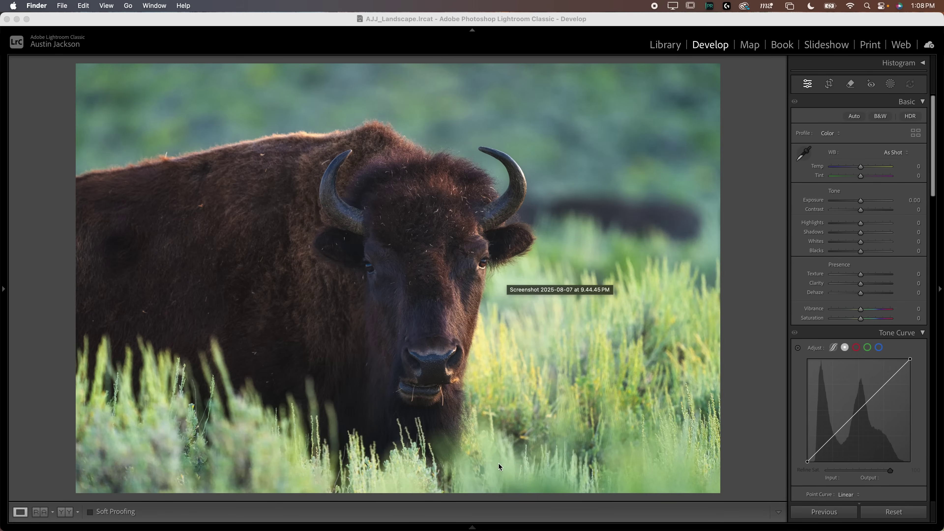
# - Compare the original bison photo with the edited _DSC1238-Edit-3.tif in Lightroom Classic
pyautogui.moveTo(472, 527)
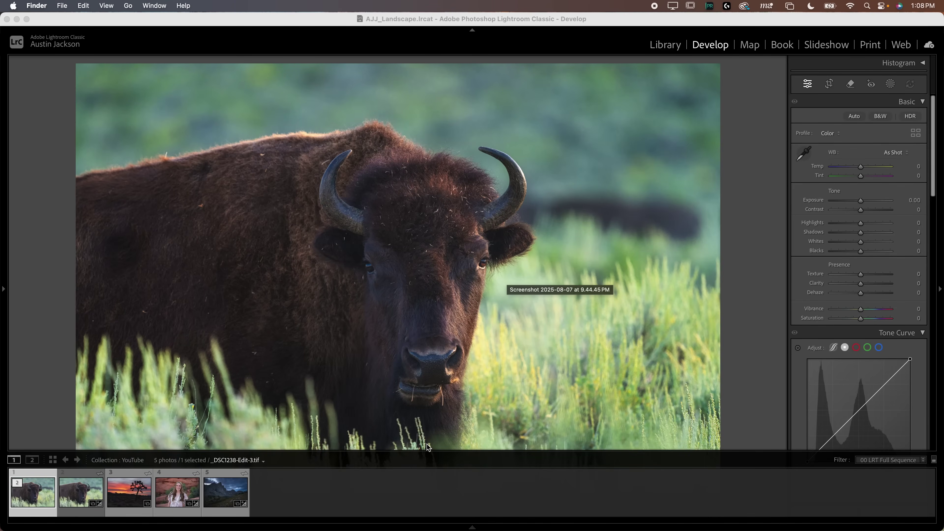
pyautogui.click(75, 500)
pyautogui.click(33, 491)
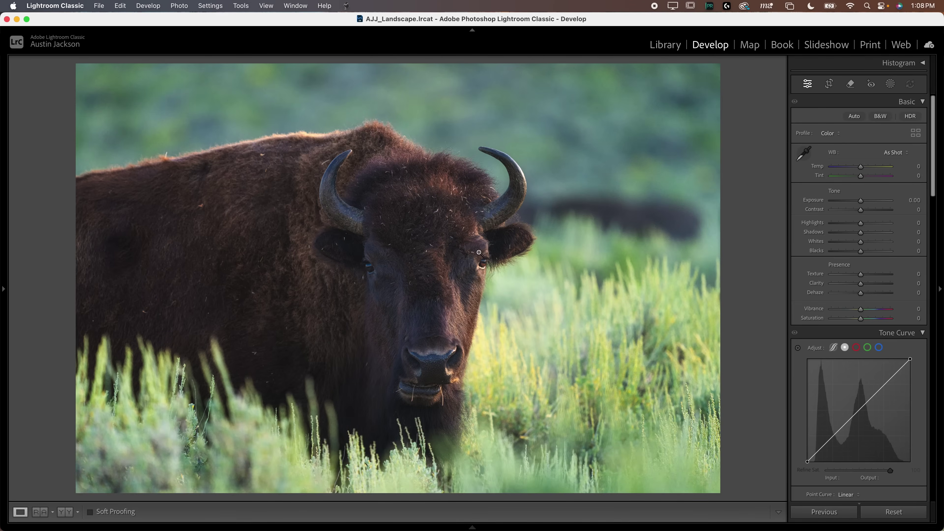
# - Open the Joshua tree sunset photo in Nik 8 Color Efex as a copy with Lightroom adjustments
pyautogui.moveTo(134, 525)
pyautogui.click(136, 502)
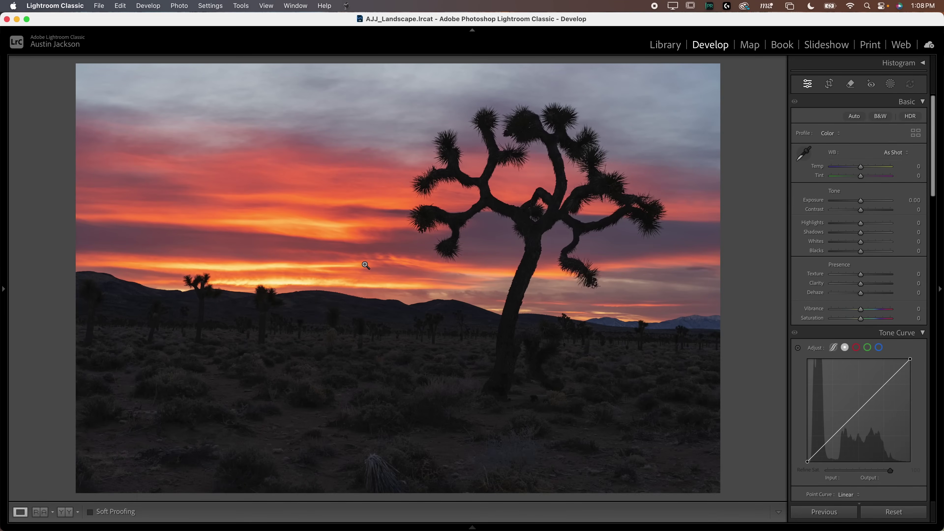
pyautogui.moveTo(266, 524)
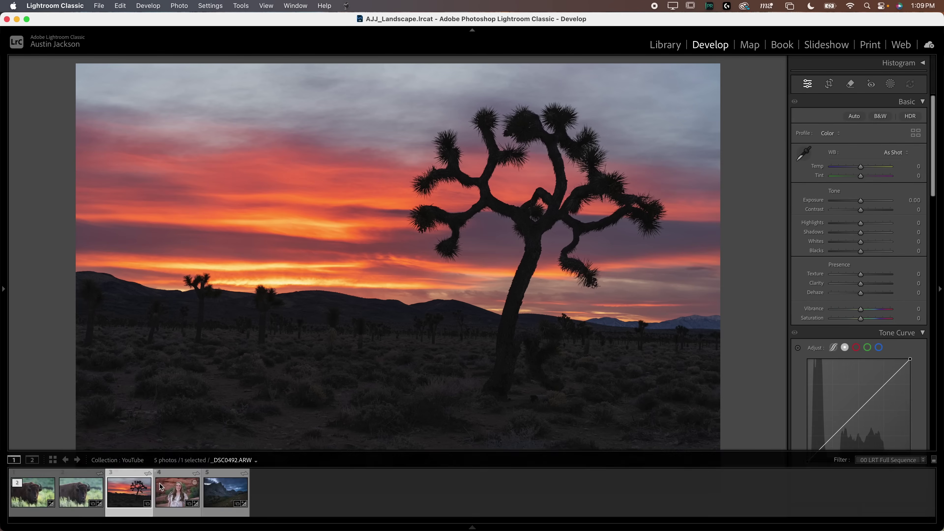
pyautogui.moveTo(155, 528)
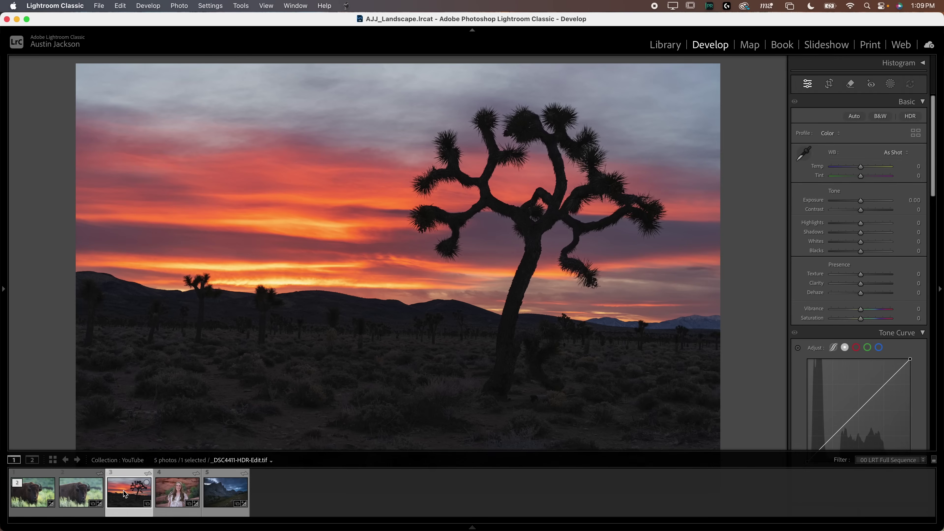
pyautogui.rightClick(125, 494)
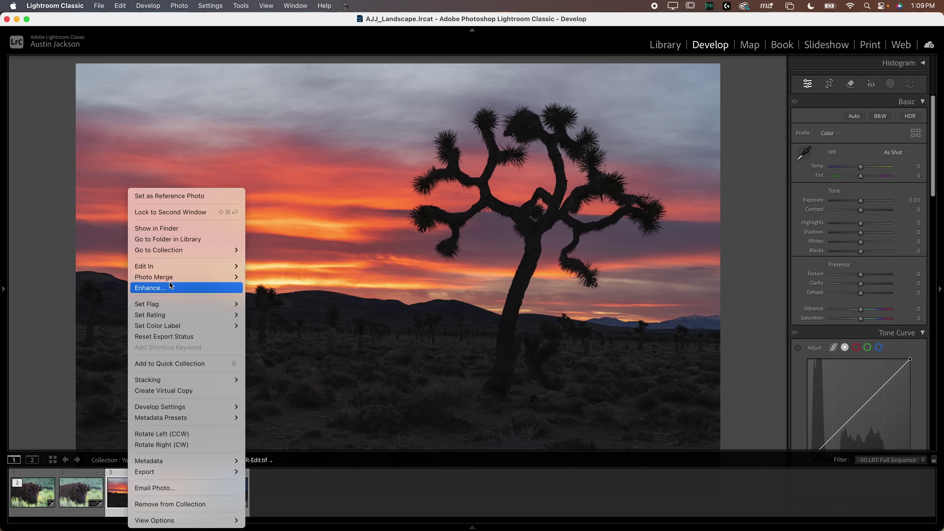
pyautogui.moveTo(172, 270)
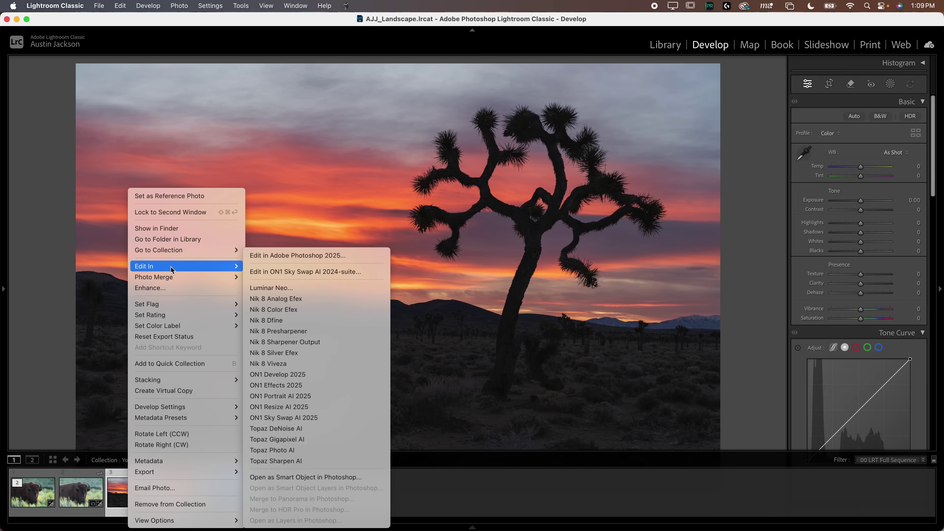
pyautogui.click(296, 308)
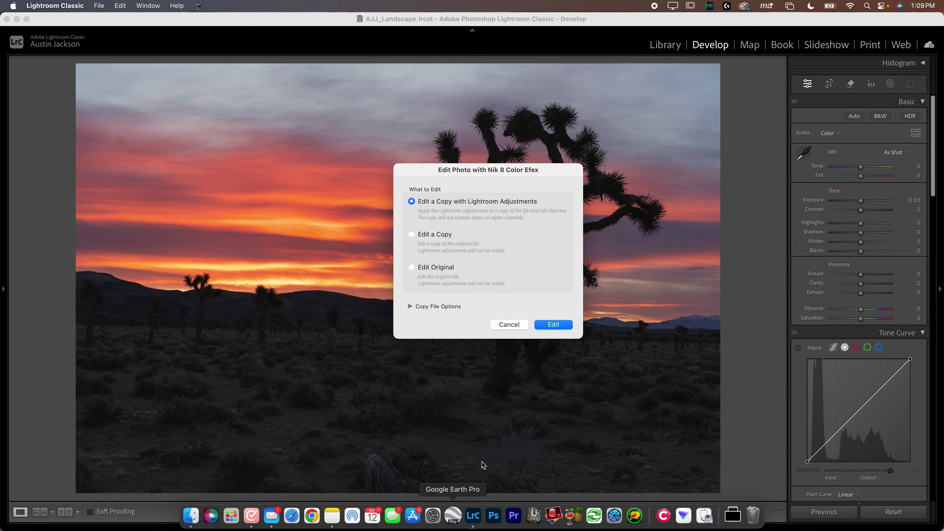
pyautogui.click(553, 325)
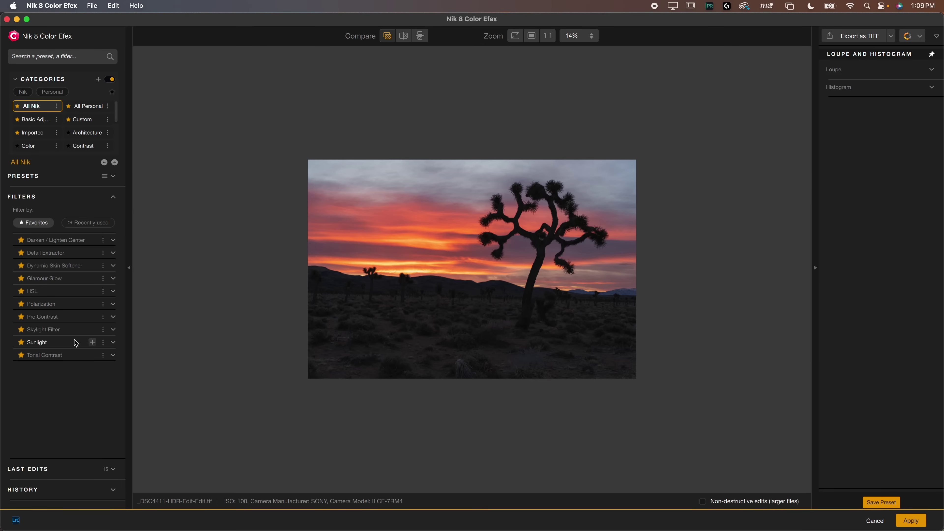
# - Add the Skylight Filter to the sunset photo and set its Strength to 44%
pyautogui.click(93, 329)
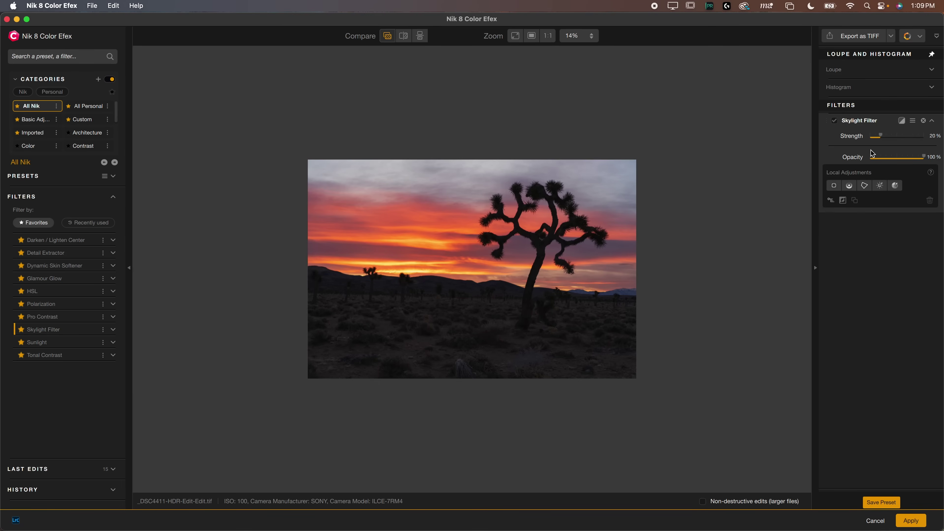
pyautogui.moveTo(880, 138)
pyautogui.mouseDown()
pyautogui.moveTo(908, 145)
pyautogui.moveTo(894, 146)
pyautogui.mouseUp()
pyautogui.scroll(2, 548, 224)
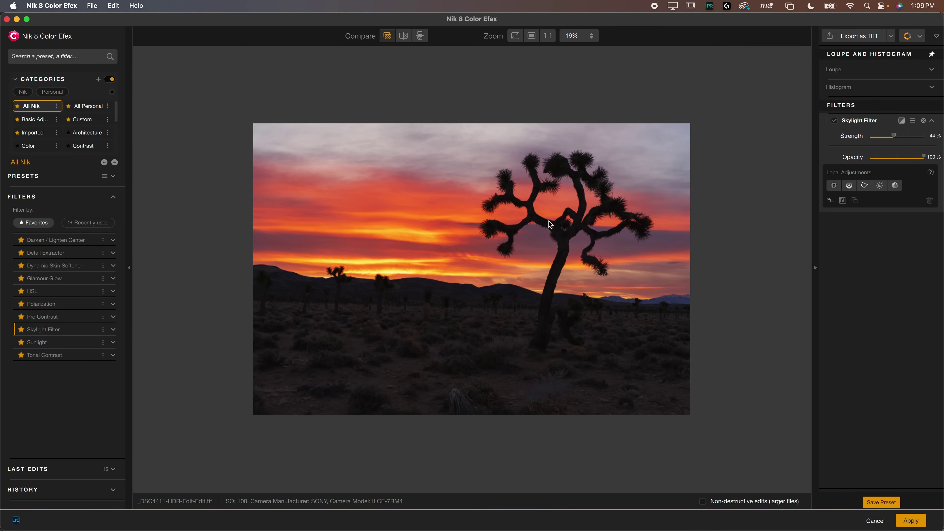
# - Compare the sunset with and without the Skylight Filter, and reduce its Strength to 24%
pyautogui.click(835, 121)
pyautogui.click(835, 121)
pyautogui.click(834, 121)
pyautogui.click(834, 121)
pyautogui.moveTo(894, 138); pyautogui.dragTo(885, 137)
# - Add the Sunlight filter with Light Strength 15%, Light Temperature 6353 K, Brightness 20% and Contrast 19%
pyautogui.click(93, 343)
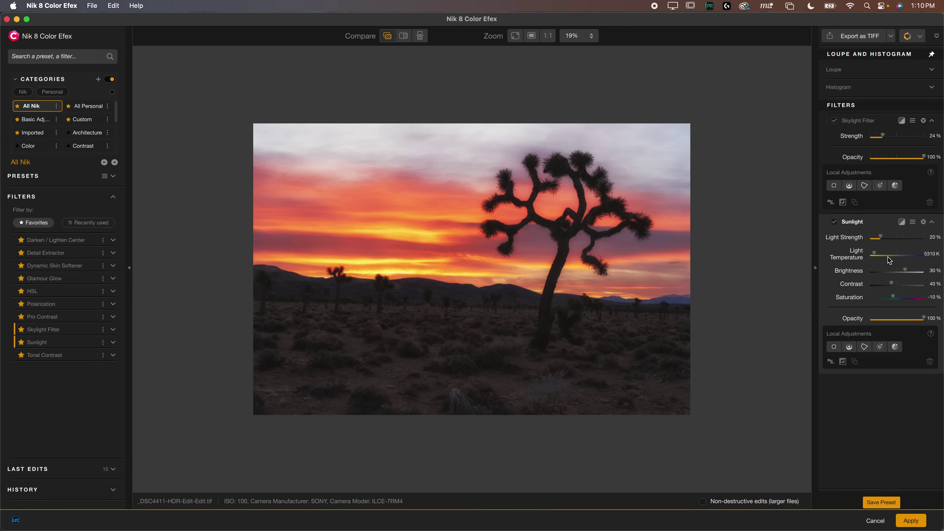
pyautogui.moveTo(884, 243); pyautogui.dragTo(880, 241)
pyautogui.moveTo(887, 255); pyautogui.dragTo(902, 270)
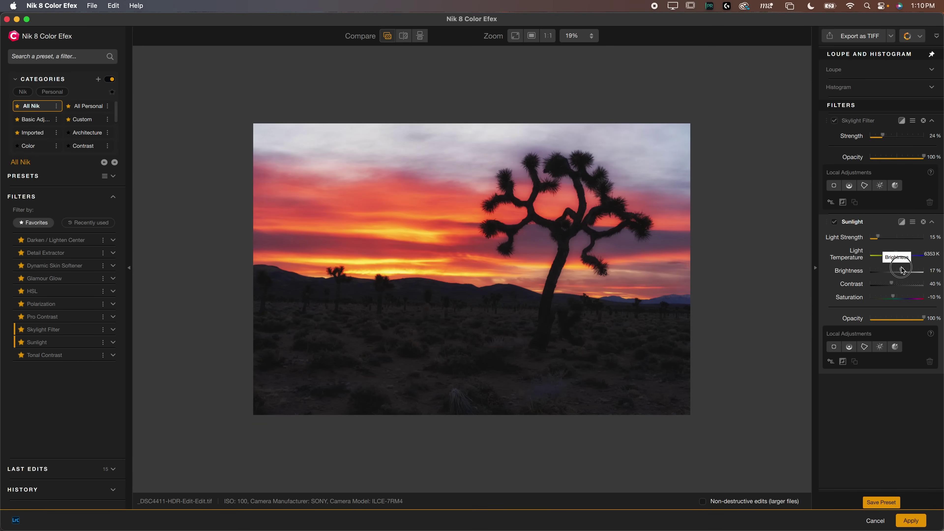
pyautogui.moveTo(892, 284)
pyautogui.mouseDown()
pyautogui.moveTo(869, 288)
pyautogui.moveTo(884, 290)
pyautogui.mouseUp()
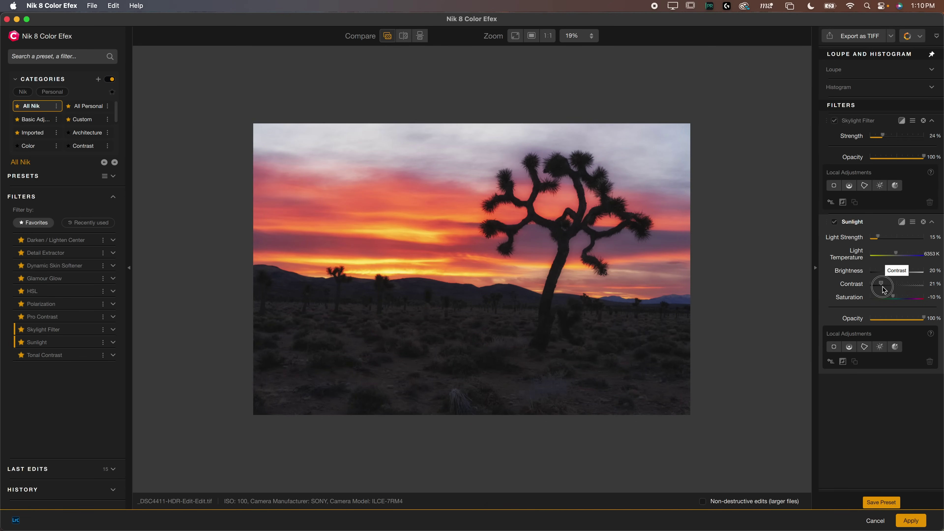
# - Set the Sunlight filter's Light Strength to 21% and Brightness to 4%, checking the photo with and without the effect
pyautogui.click(833, 222)
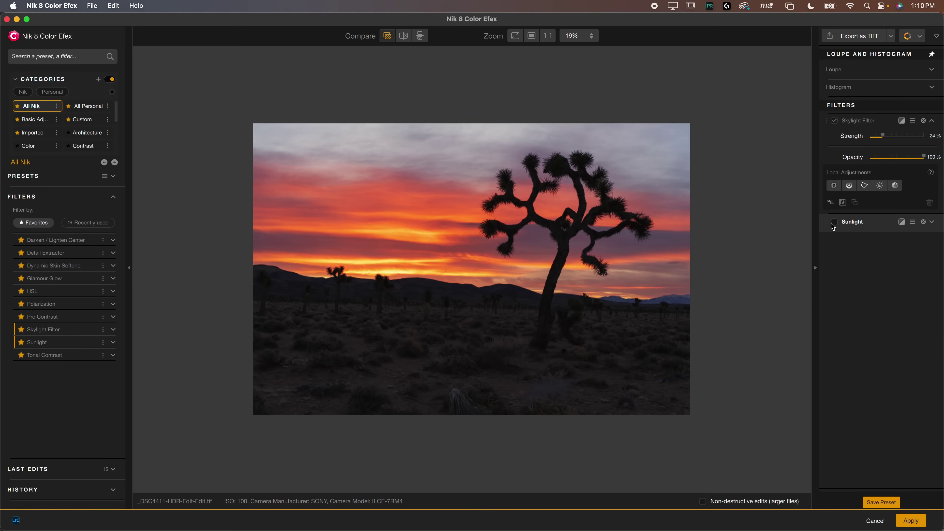
pyautogui.click(834, 222)
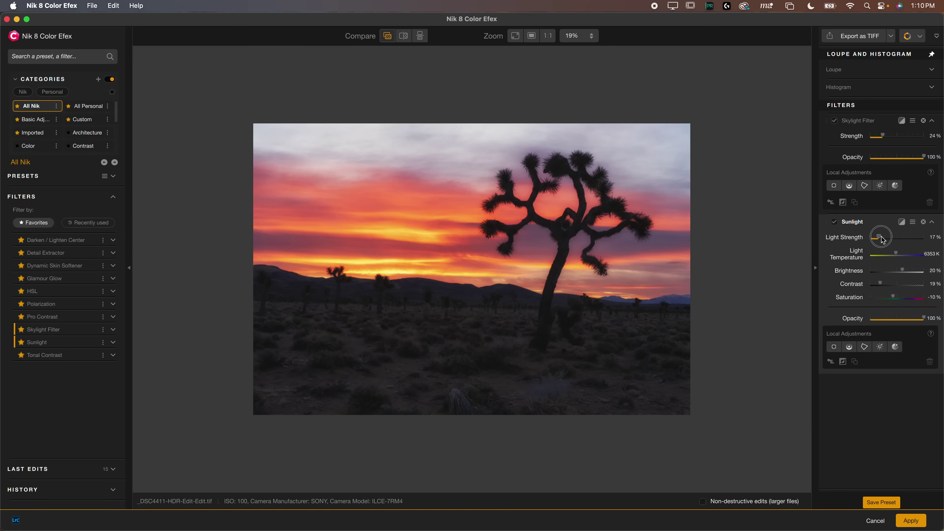
pyautogui.moveTo(886, 239); pyautogui.dragTo(881, 238)
pyautogui.moveTo(904, 272); pyautogui.dragTo(899, 272)
pyautogui.click(834, 223)
pyautogui.click(835, 223)
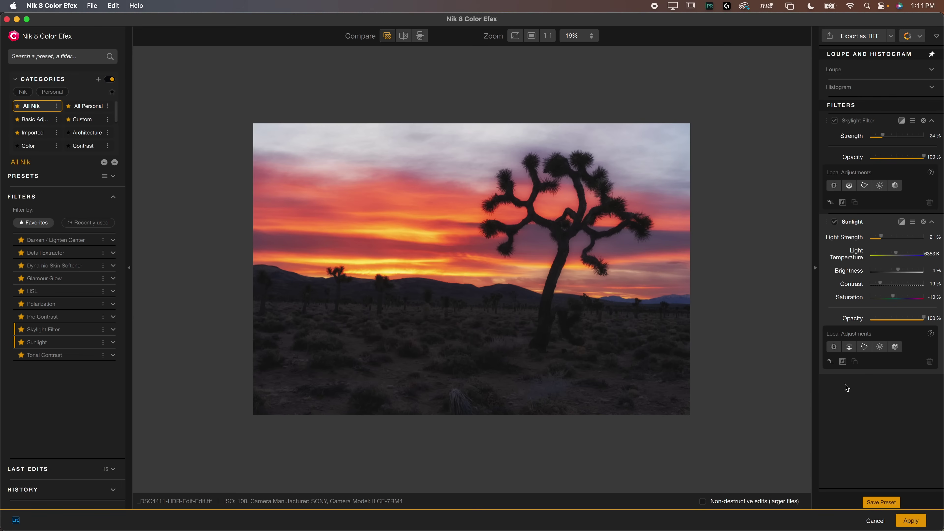
# - Try limiting the Sunlight filter to the sky with a control line and an enlarged control point, and delete the control point
pyautogui.click(849, 346)
pyautogui.moveTo(423, 215); pyautogui.dragTo(430, 354)
pyautogui.click(833, 347)
pyautogui.click(414, 204)
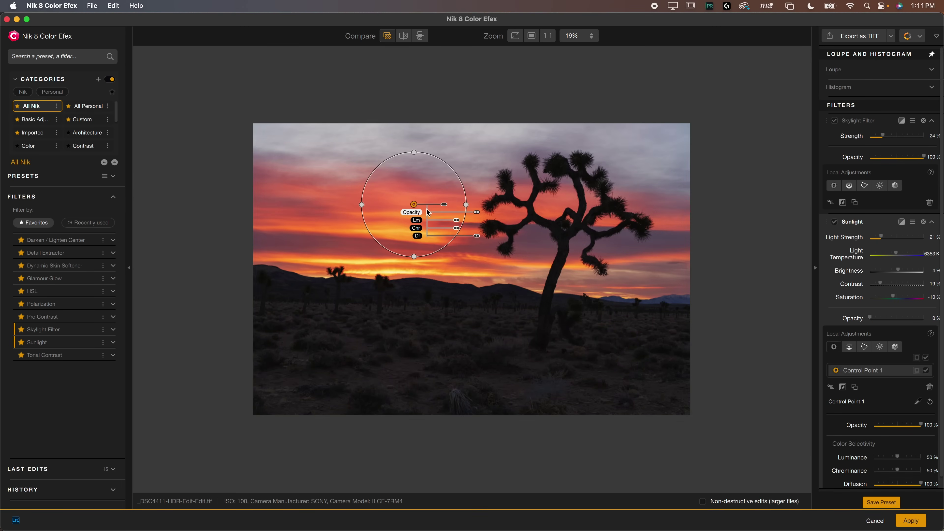
pyautogui.moveTo(444, 204); pyautogui.dragTo(479, 209)
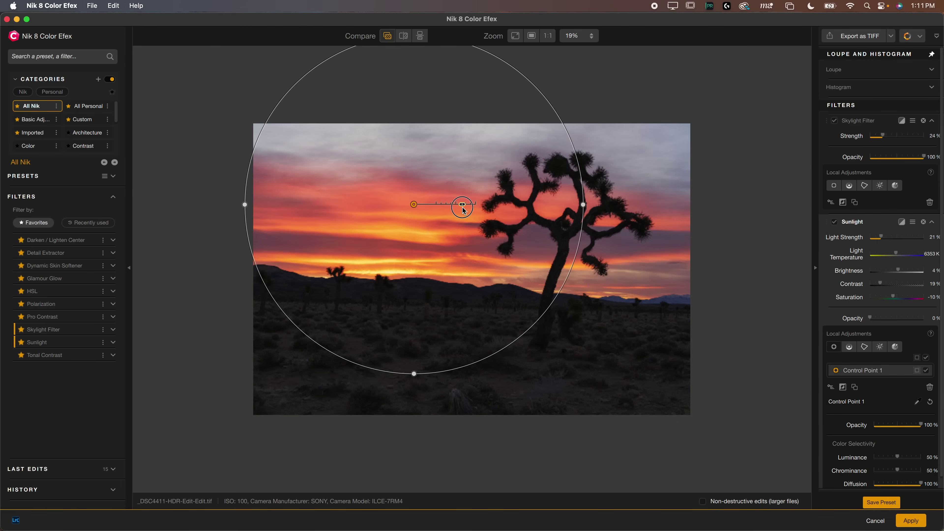
pyautogui.press('BackSpace')
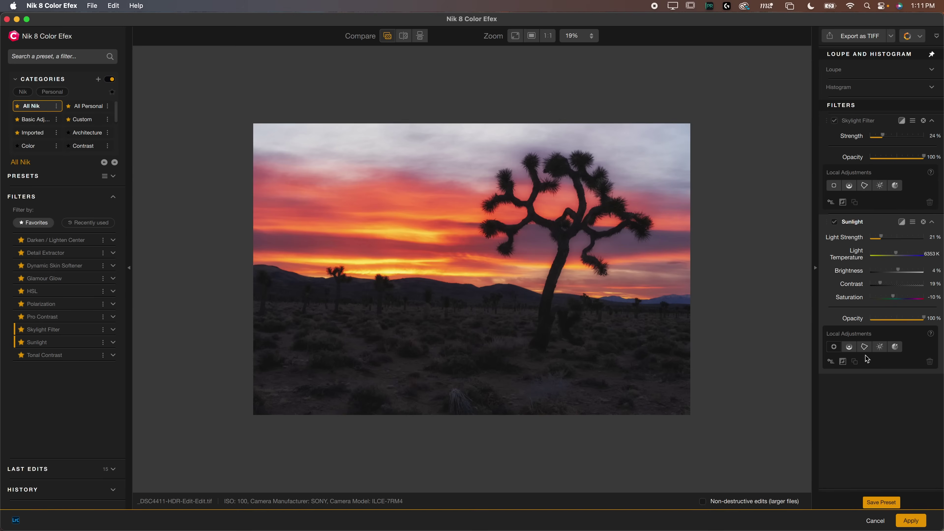
# - Add a luminosity mask to the Sunlight filter by sampling the bright sunset sky, and widen its tonal range and falloff
pyautogui.click(879, 349)
pyautogui.scroll(2, 419, 232)
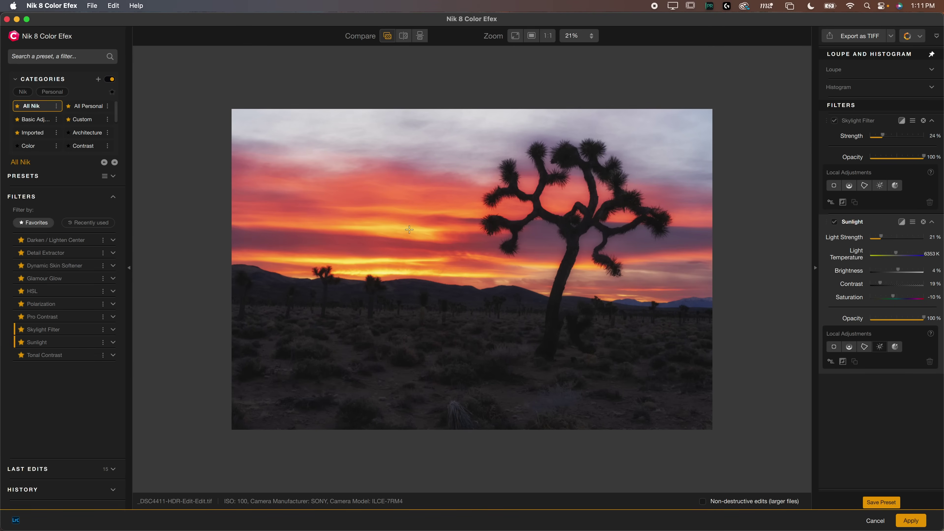
pyautogui.click(390, 227)
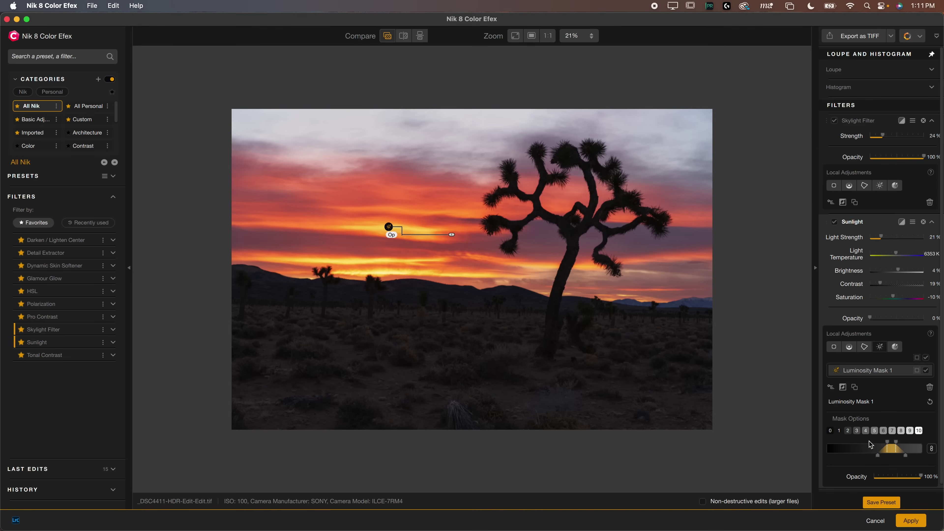
pyautogui.scroll(-1, 914, 413)
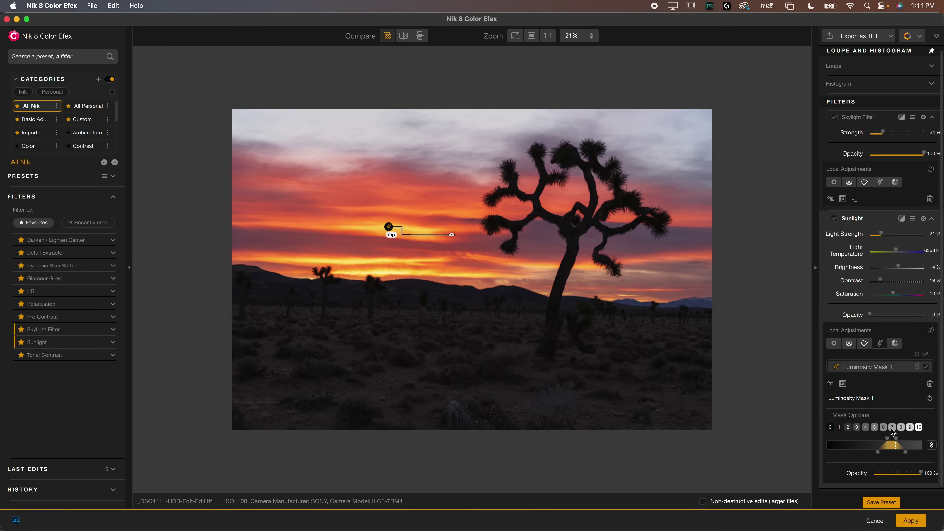
pyautogui.moveTo(905, 451); pyautogui.dragTo(883, 440)
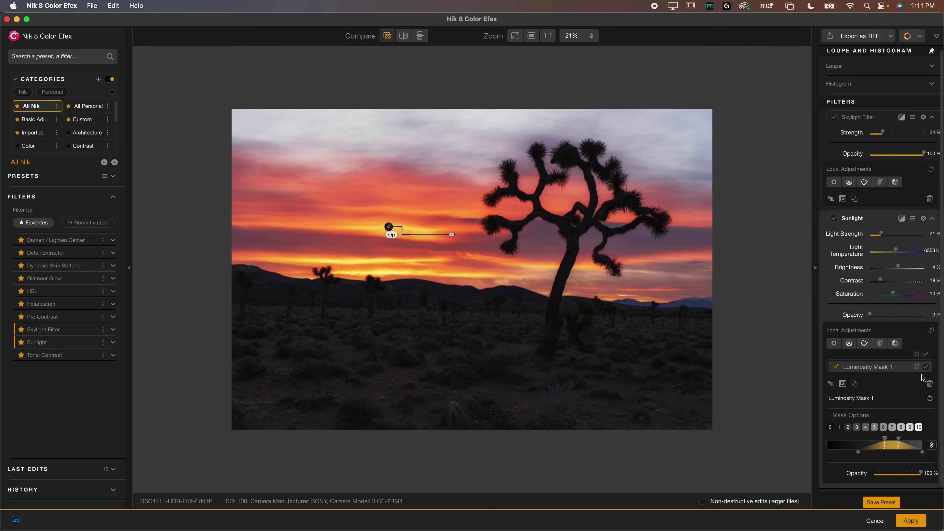
# - Compare the sunset with and without the luminosity mask and the masked Sunlight filter, leaving both enabled
pyautogui.click(925, 367)
pyautogui.click(925, 367)
pyautogui.click(926, 368)
pyautogui.click(926, 368)
pyautogui.click(834, 219)
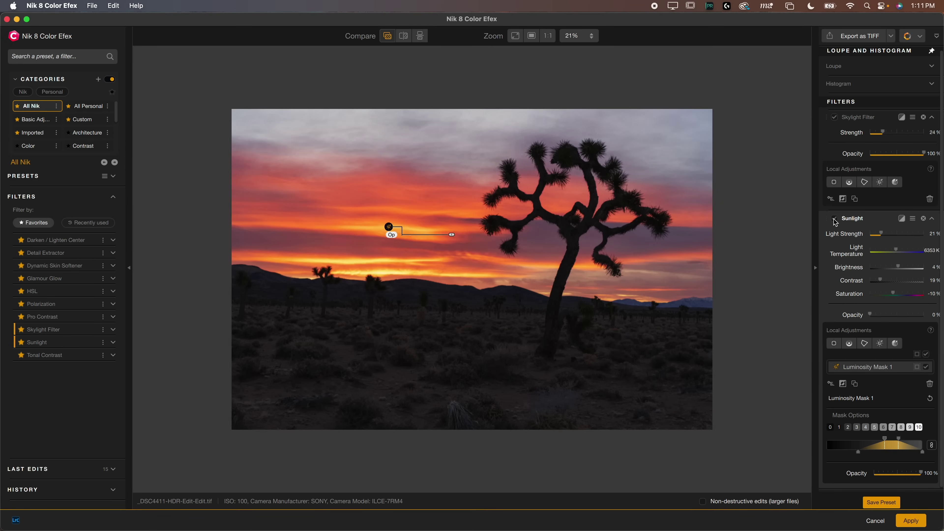
pyautogui.click(834, 220)
pyautogui.click(834, 219)
pyautogui.click(834, 220)
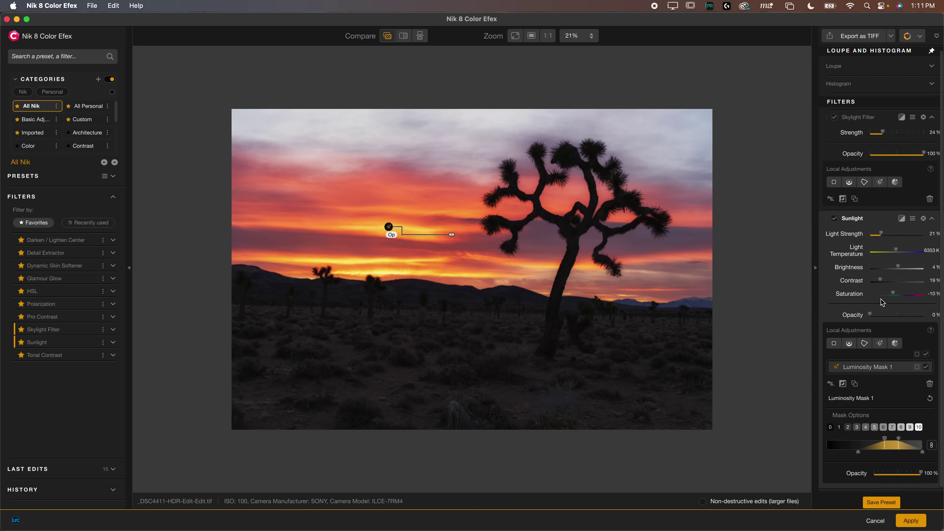
# - Compare the sunset with and without the masked Sunlight filter once more, leaving the filter enabled
pyautogui.click(834, 219)
pyautogui.click(833, 220)
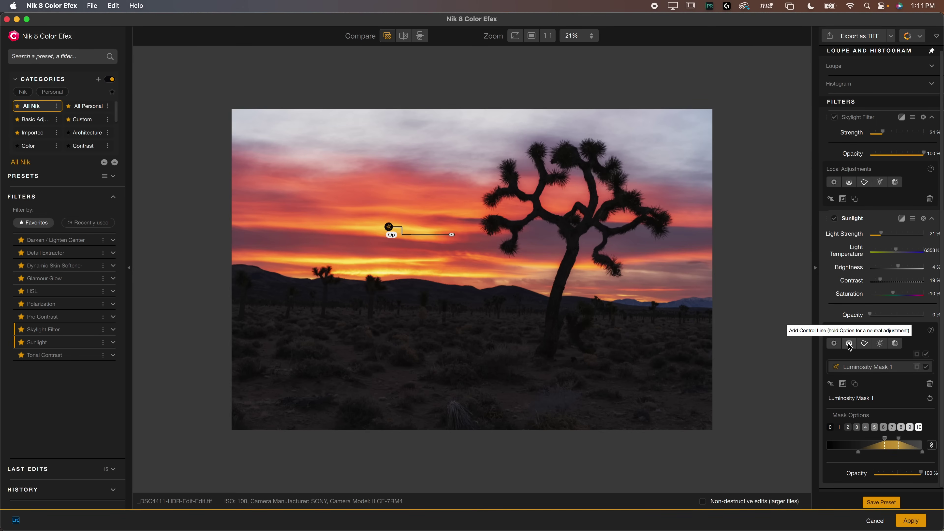
pyautogui.click(834, 218)
pyautogui.click(834, 218)
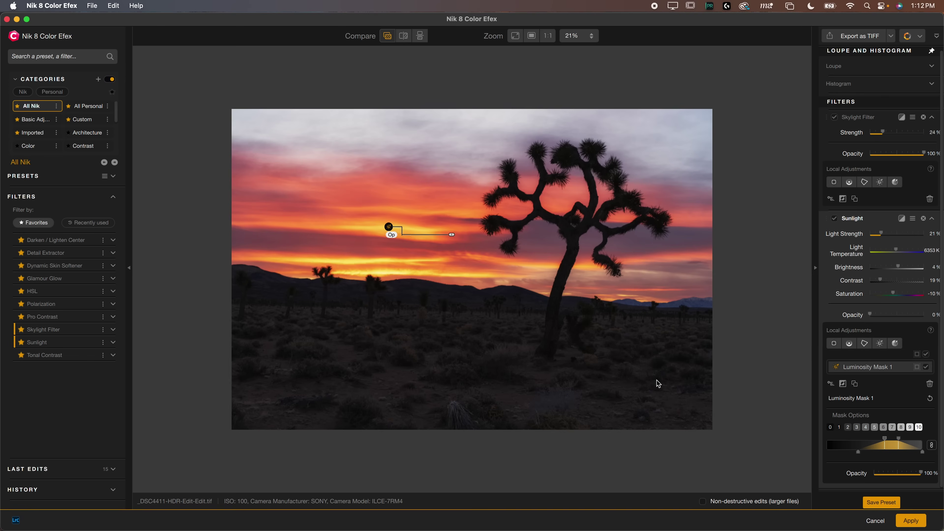
# - Add the Tonal Contrast filter to the sunset and set its Highlights, Midtones, Shadows and Saturation to 0%
pyautogui.click(93, 355)
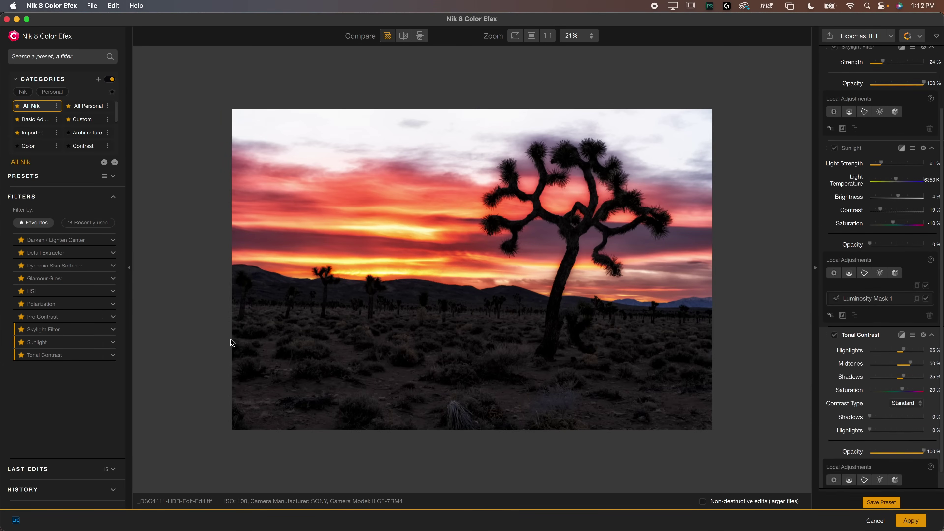
pyautogui.doubleClick(933, 331)
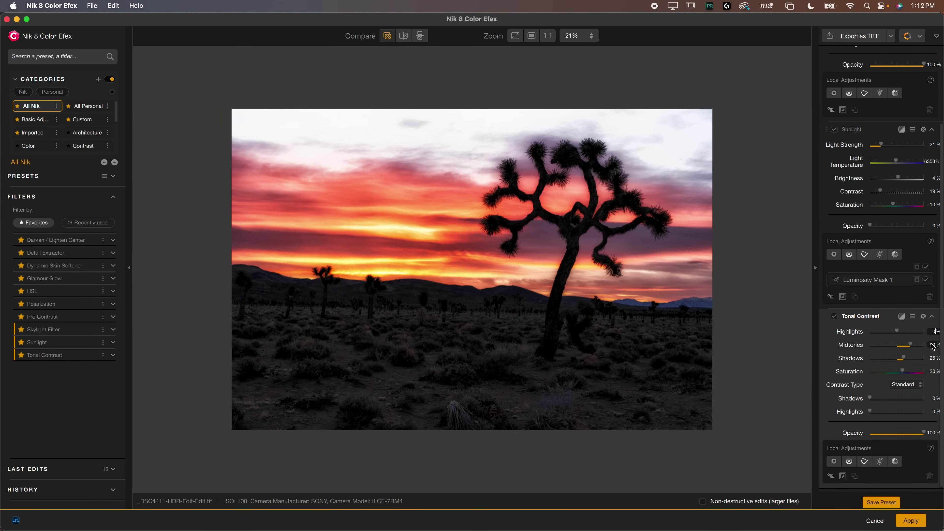
pyautogui.doubleClick(934, 345)
pyautogui.doubleClick(933, 359)
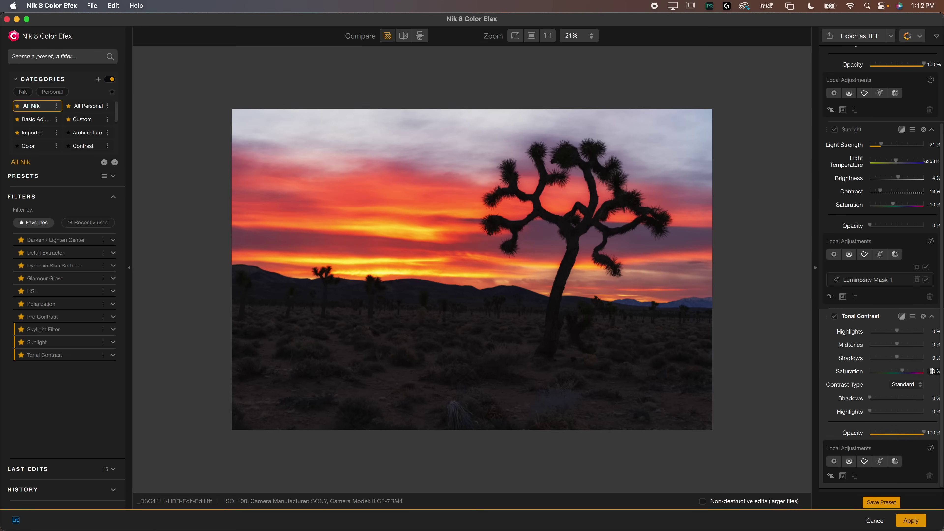
pyautogui.doubleClick(930, 372)
pyautogui.write('0')
# - Set Tonal Contrast's Highlights to 15%, Midtones to -14% and Shadows to -28%, checking the photo with and without the filter
pyautogui.moveTo(897, 330)
pyautogui.mouseDown()
pyautogui.moveTo(909, 325)
pyautogui.moveTo(898, 331)
pyautogui.moveTo(903, 348)
pyautogui.moveTo(912, 345)
pyautogui.moveTo(898, 346)
pyautogui.moveTo(909, 359)
pyautogui.moveTo(881, 359)
pyautogui.moveTo(891, 359)
pyautogui.moveTo(900, 346)
pyautogui.moveTo(888, 346)
pyautogui.moveTo(902, 335)
pyautogui.mouseUp()
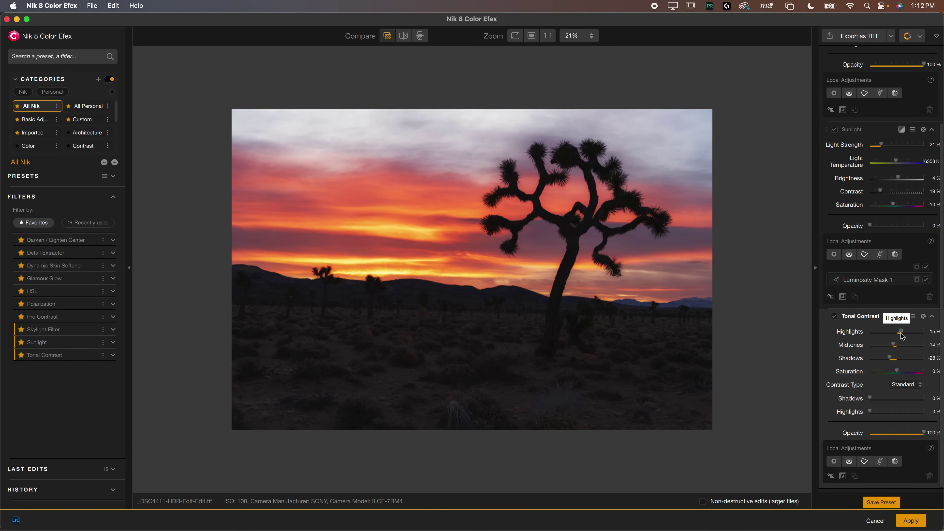
pyautogui.click(835, 316)
pyautogui.click(834, 316)
pyautogui.click(834, 316)
pyautogui.click(834, 317)
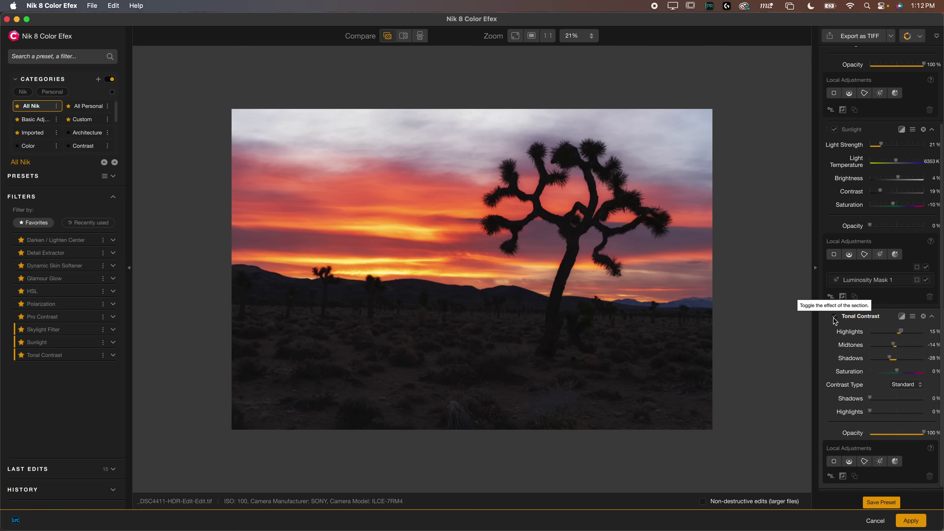
pyautogui.click(834, 317)
pyautogui.click(834, 317)
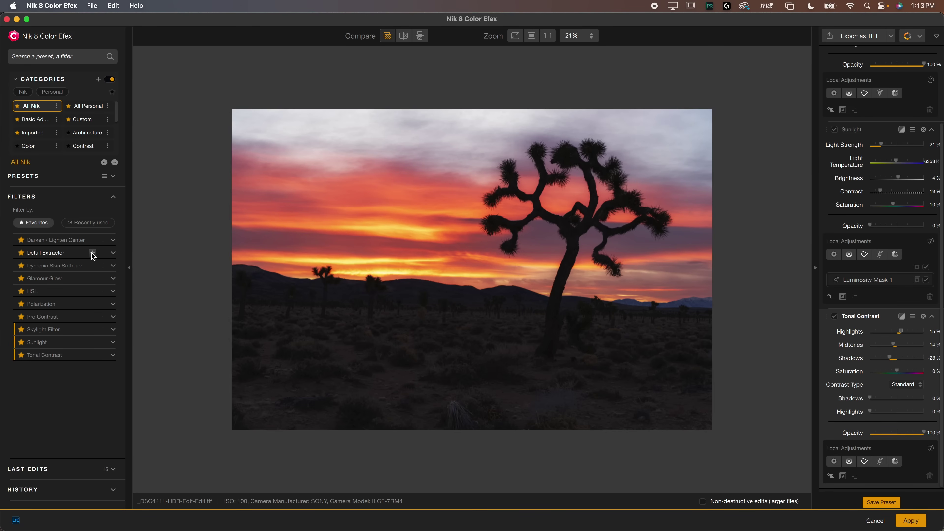
# - Add the Detail Extractor filter, set its strength to 11% and Contrast to 30%, and compare the photo with and without it
pyautogui.click(93, 253)
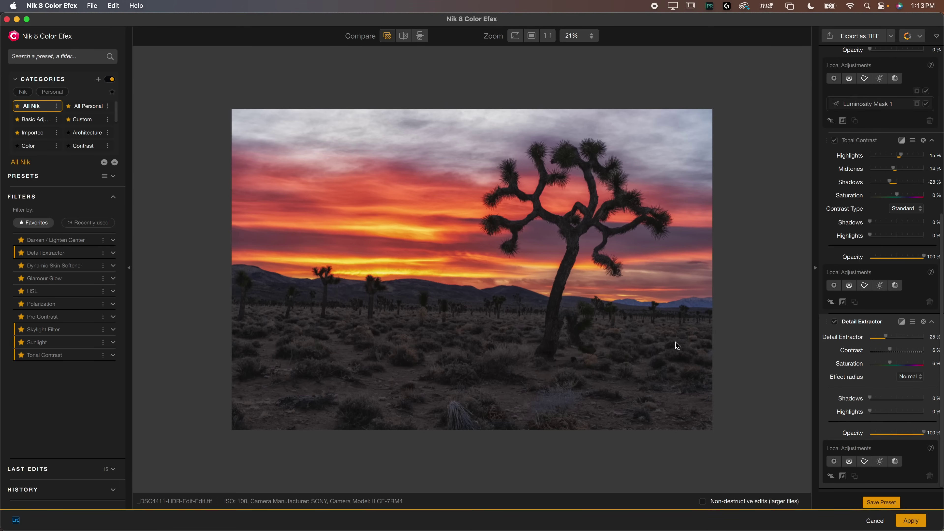
pyautogui.click(834, 322)
pyautogui.click(834, 322)
pyautogui.moveTo(886, 336)
pyautogui.mouseDown()
pyautogui.moveTo(869, 337)
pyautogui.moveTo(893, 350)
pyautogui.mouseUp()
pyautogui.click(835, 322)
pyautogui.scroll(1, 874, 343)
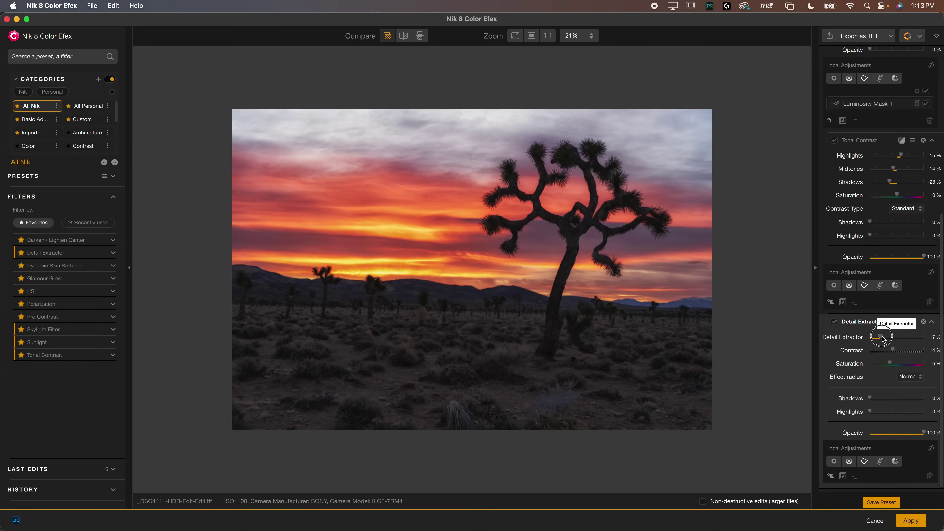
pyautogui.moveTo(892, 350); pyautogui.dragTo(878, 336)
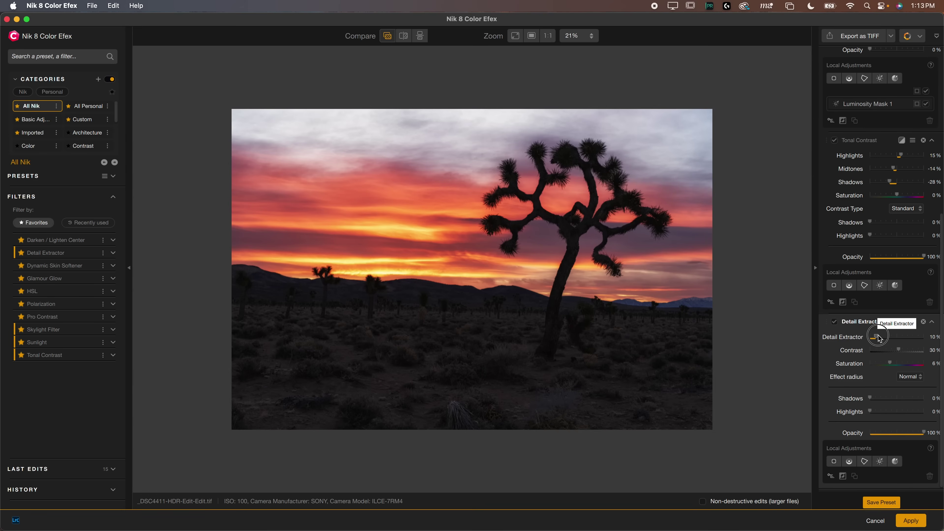
pyautogui.click(835, 323)
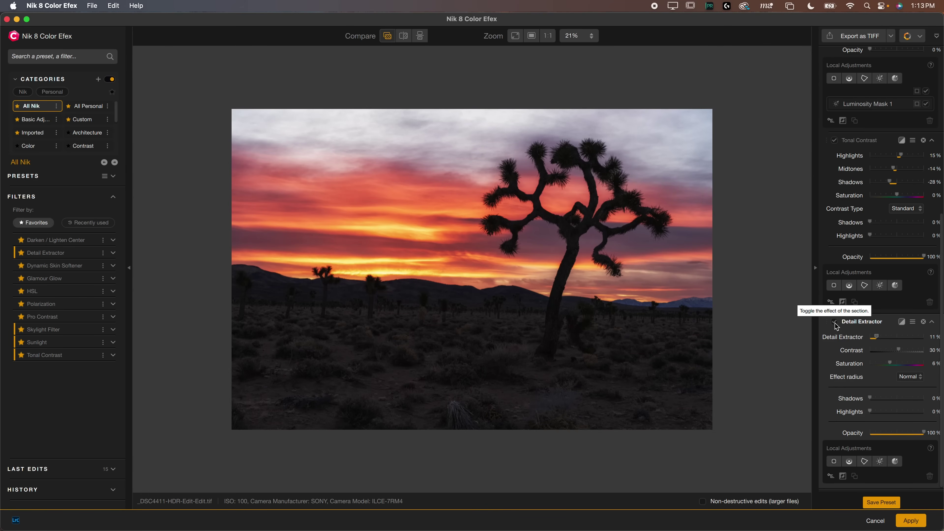
pyautogui.click(835, 325)
# - Inspect the desert foreground up close and set the Detail Extractor strength to 7%
pyautogui.press('super+plus')
pyautogui.press('super+plus')
pyautogui.press('super+plus')
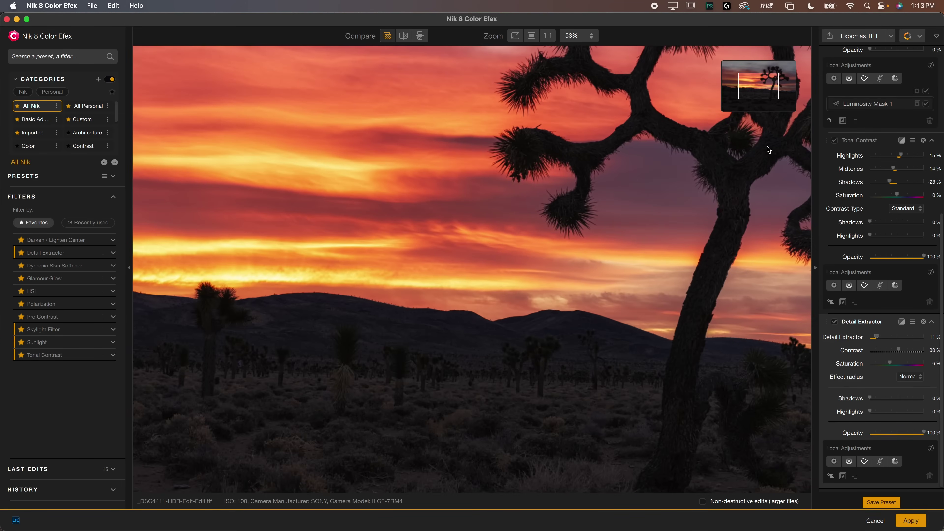
pyautogui.moveTo(748, 96); pyautogui.dragTo(754, 100)
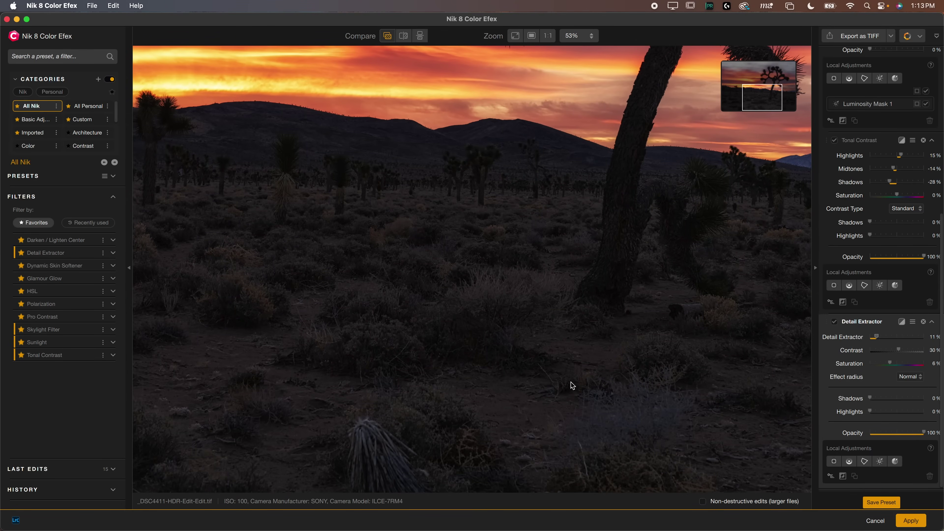
pyautogui.moveTo(876, 337); pyautogui.dragTo(873, 337)
pyautogui.click(671, 327)
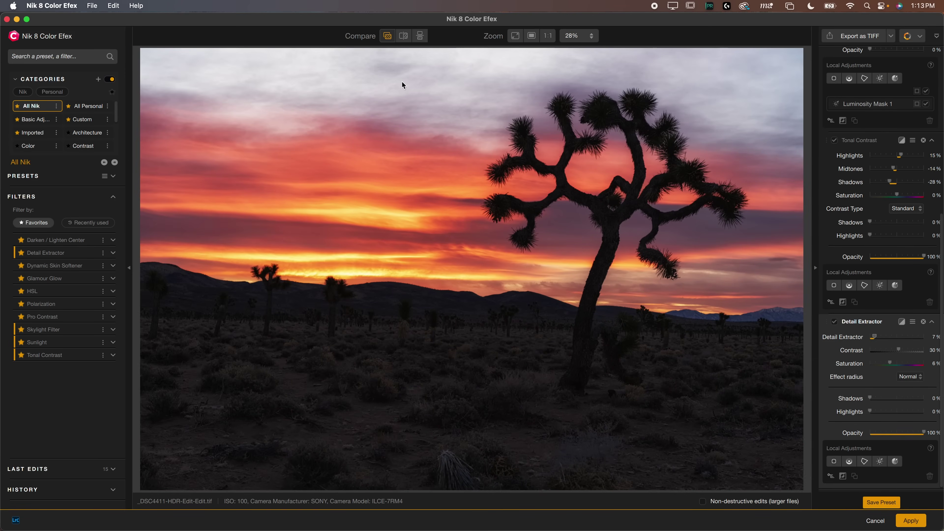
# - Compare the finished sunset edit with the original photo and apply the edit back to Lightroom Classic
pyautogui.click(387, 37)
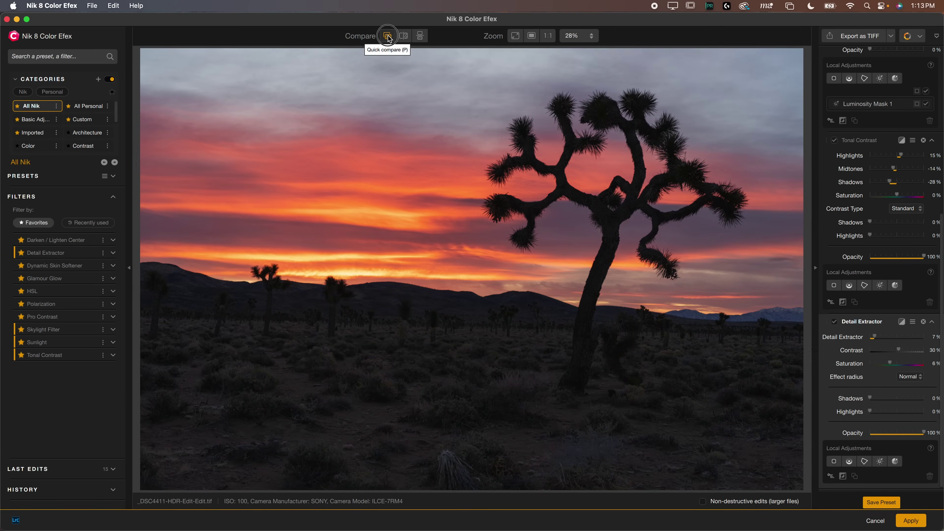
pyautogui.click(387, 37)
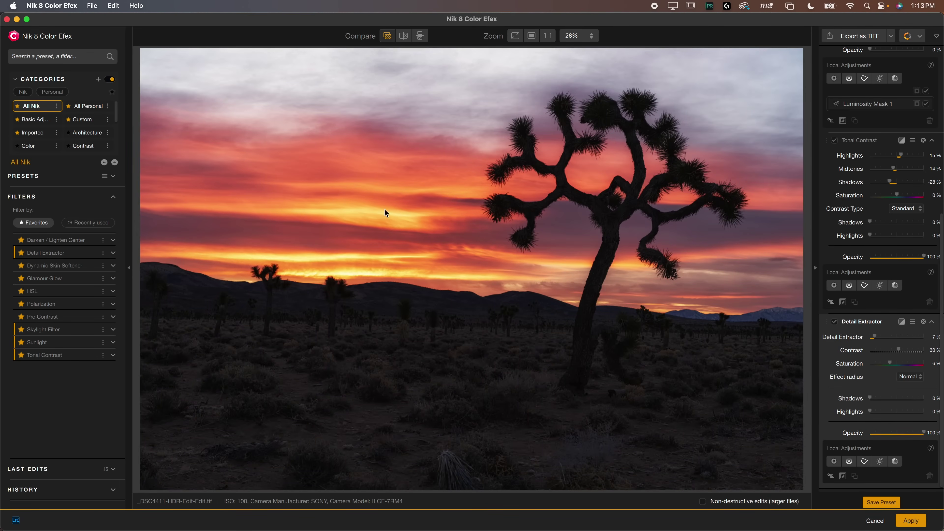
pyautogui.click(387, 36)
pyautogui.click(911, 521)
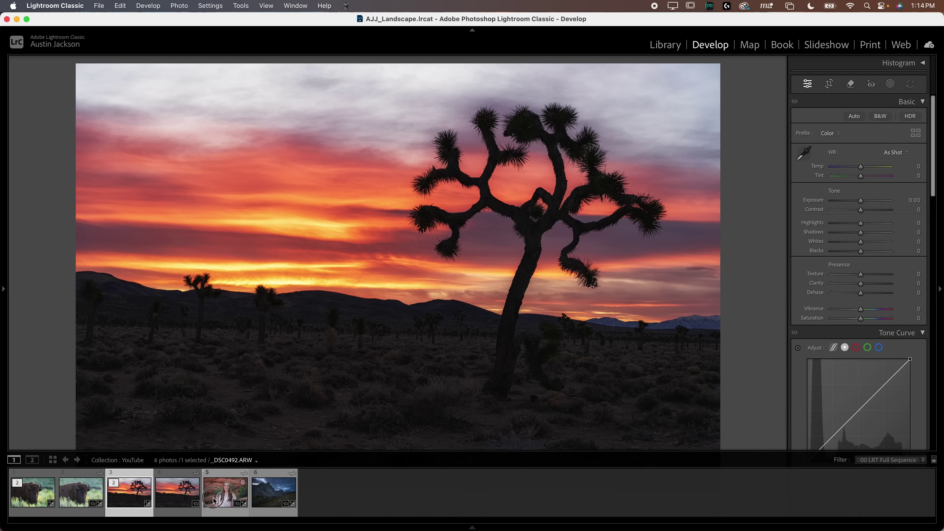
# - Select the portrait of the woman in Lightroom Classic and send it to Nik 8 Color Efex for editing
pyautogui.click(218, 498)
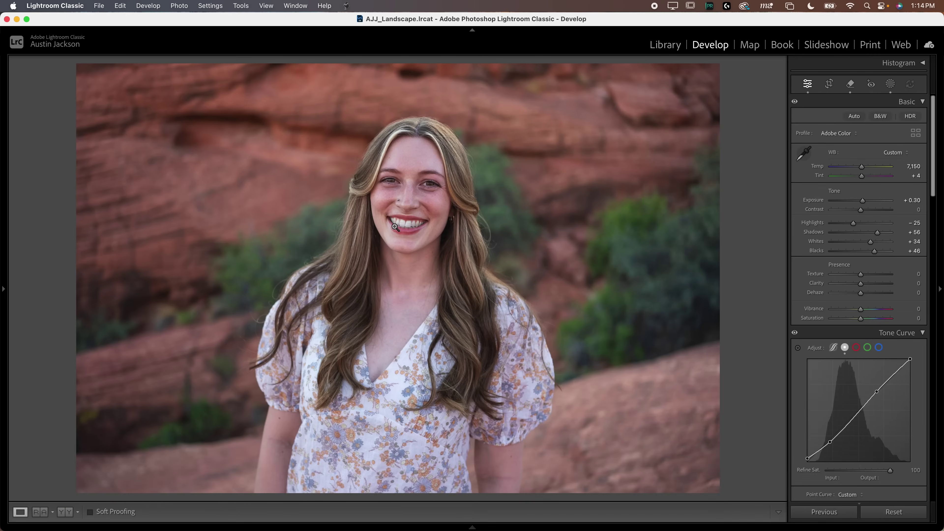
pyautogui.moveTo(412, 528)
pyautogui.moveTo(371, 528)
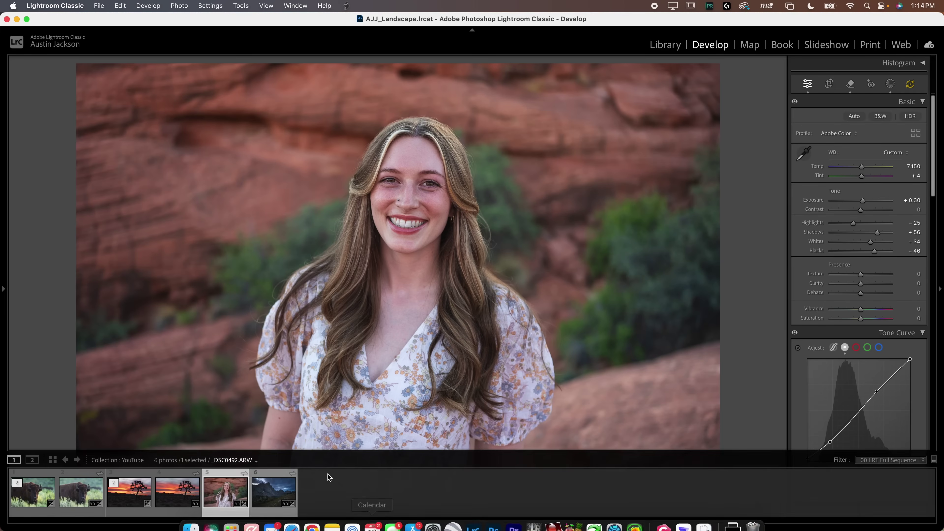
pyautogui.rightClick(222, 497)
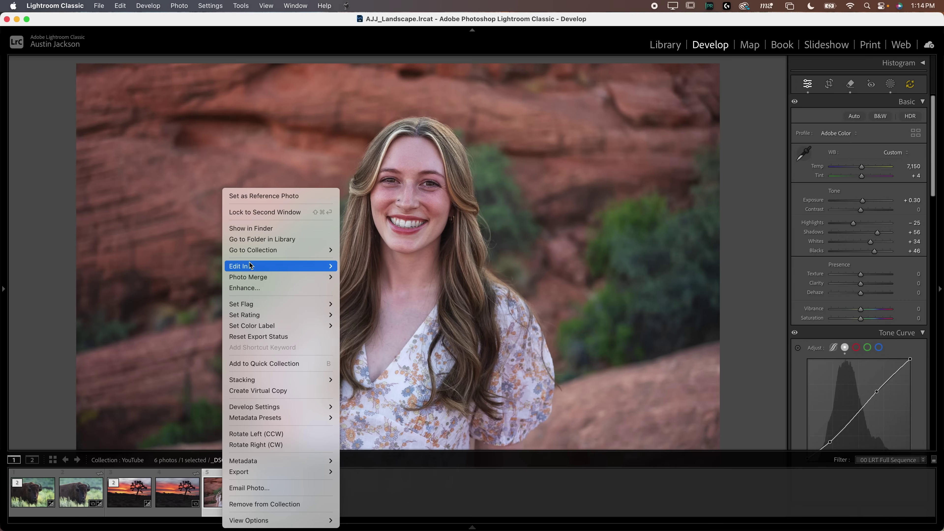
pyautogui.moveTo(251, 265)
pyautogui.click(370, 319)
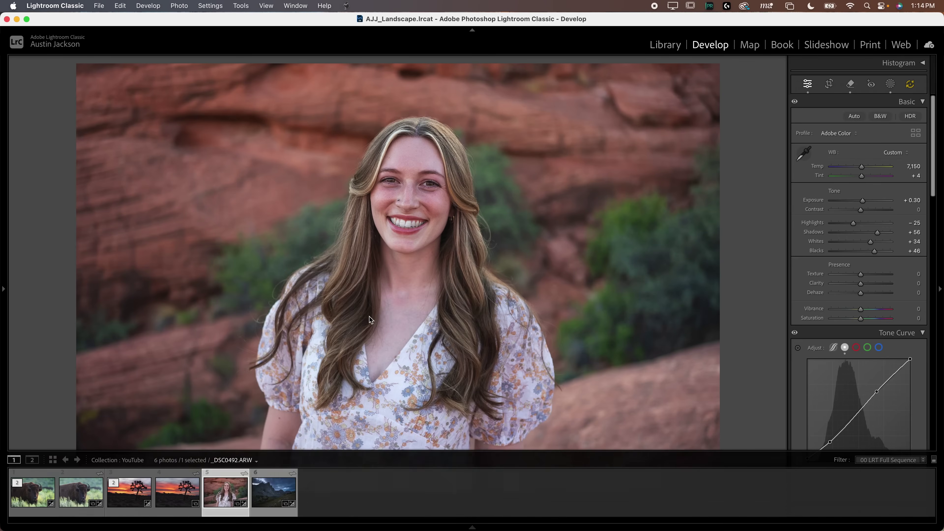
pyautogui.click(553, 311)
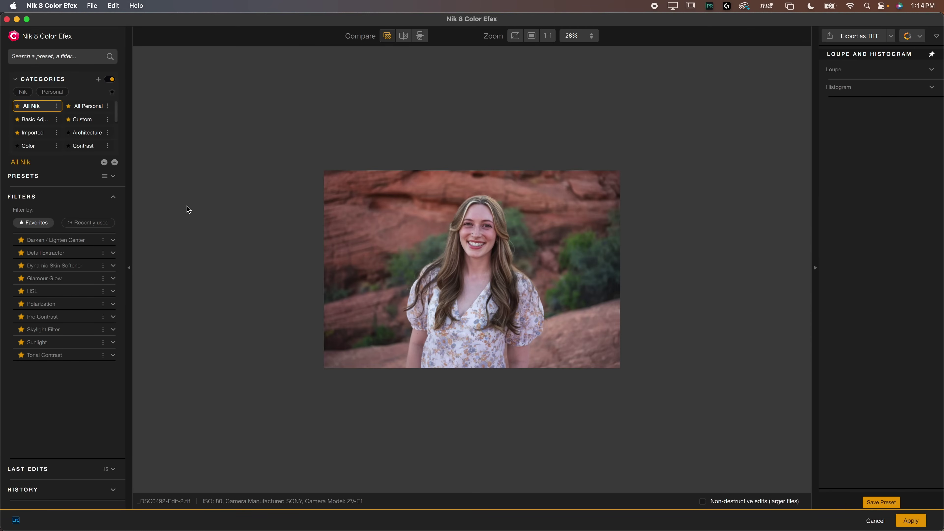
# - List all Portrait category filters without the favorites restriction and add the Dynamic Skin Softener filter
pyautogui.scroll(-1, 64, 148)
pyautogui.scroll(-3, 64, 148)
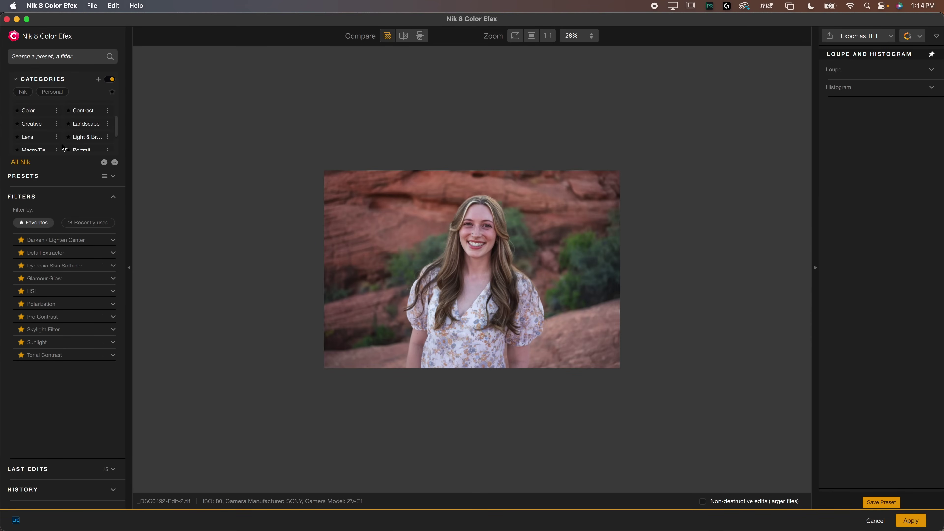
pyautogui.click(86, 120)
pyautogui.click(39, 223)
pyautogui.scroll(-5, 60, 280)
pyautogui.scroll(-3, 52, 398)
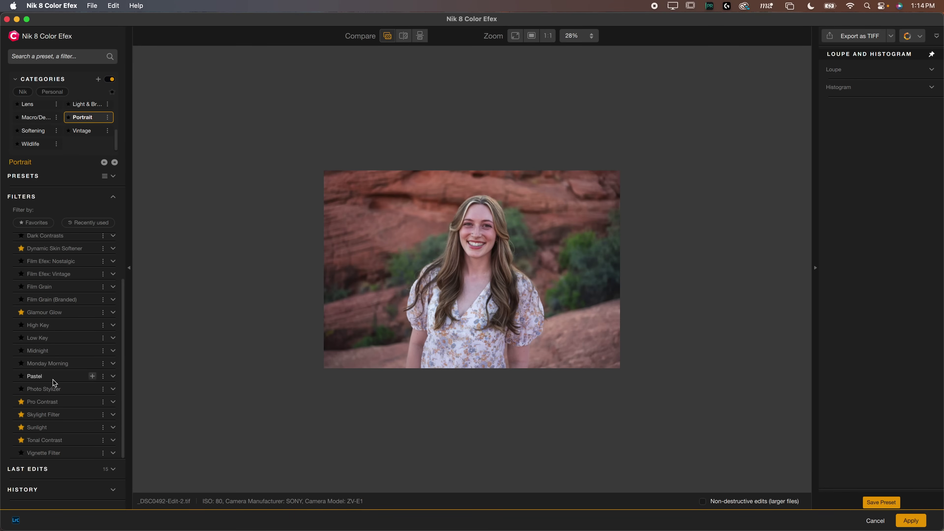
pyautogui.scroll(3, 47, 360)
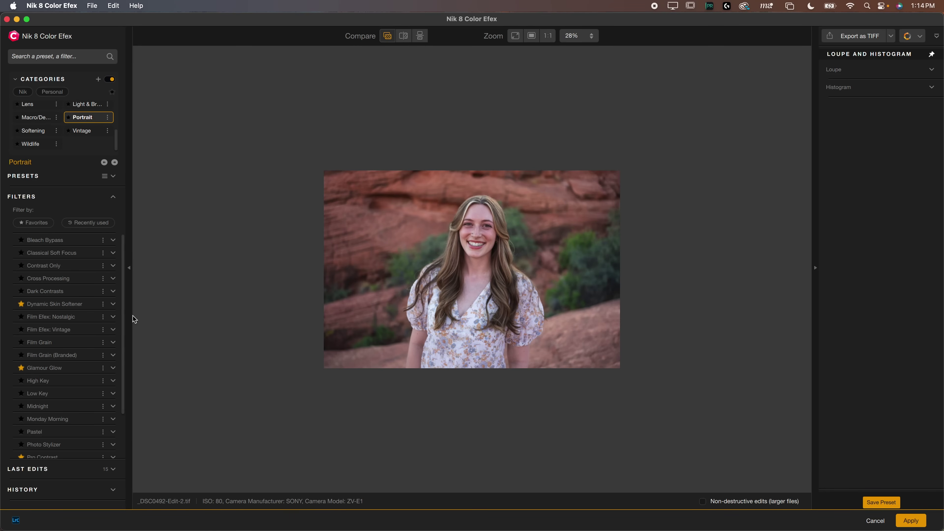
pyautogui.click(72, 305)
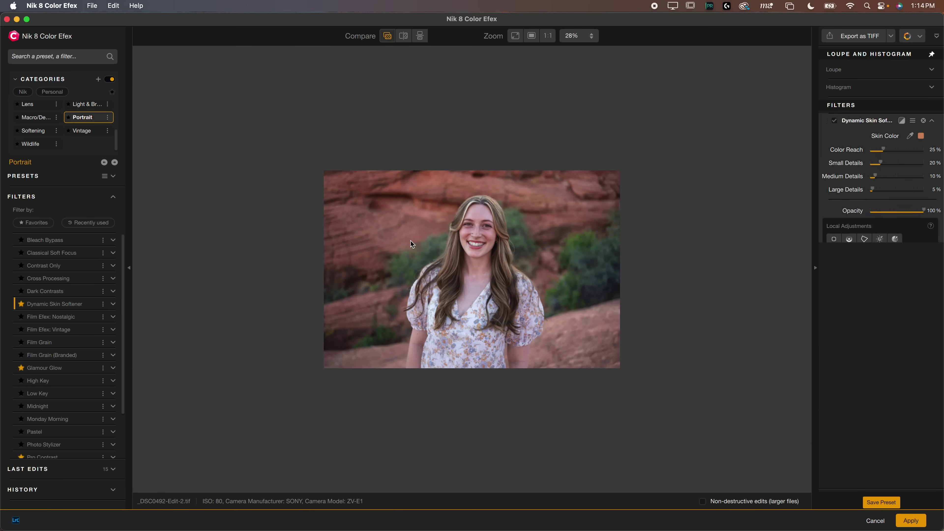
# - Sample the woman's forehead as the Dynamic Skin Softener's skin color, working in a close-up of her face
pyautogui.scroll(10, 410, 241)
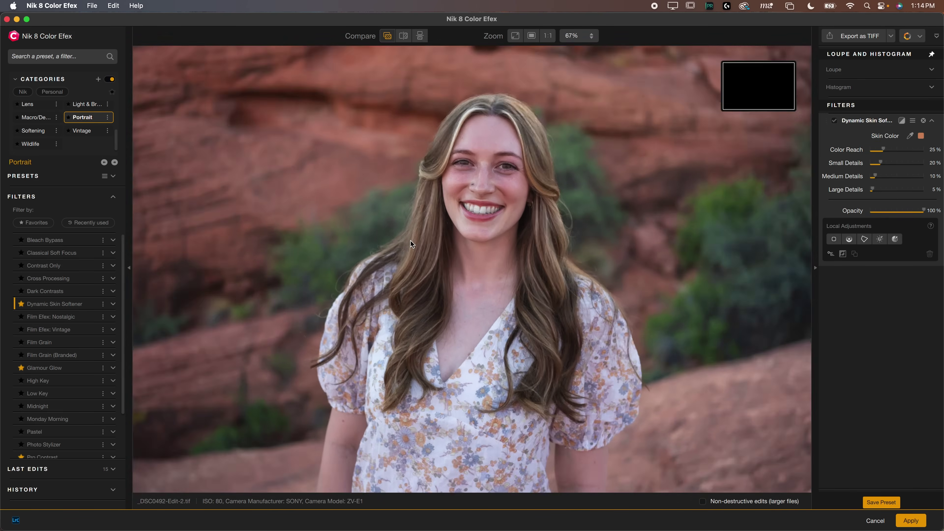
pyautogui.scroll(1, 410, 241)
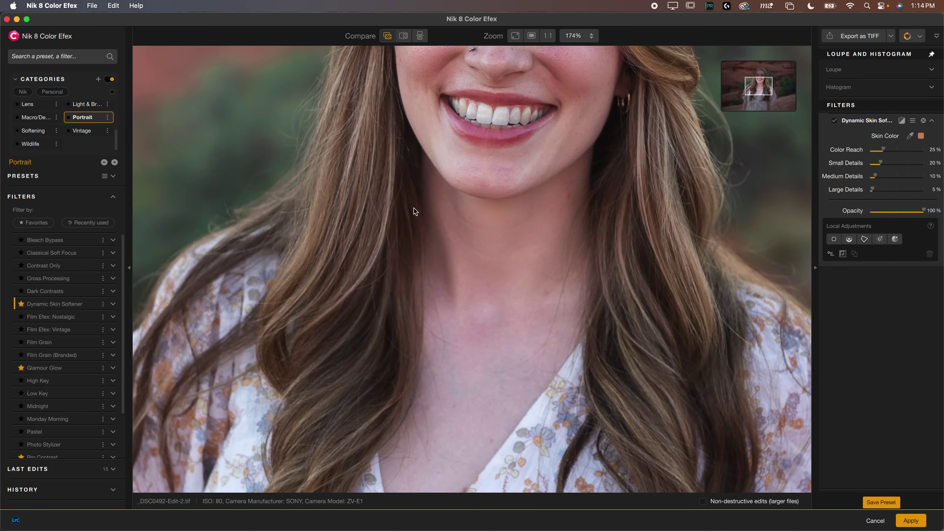
pyautogui.moveTo(766, 89); pyautogui.dragTo(764, 77)
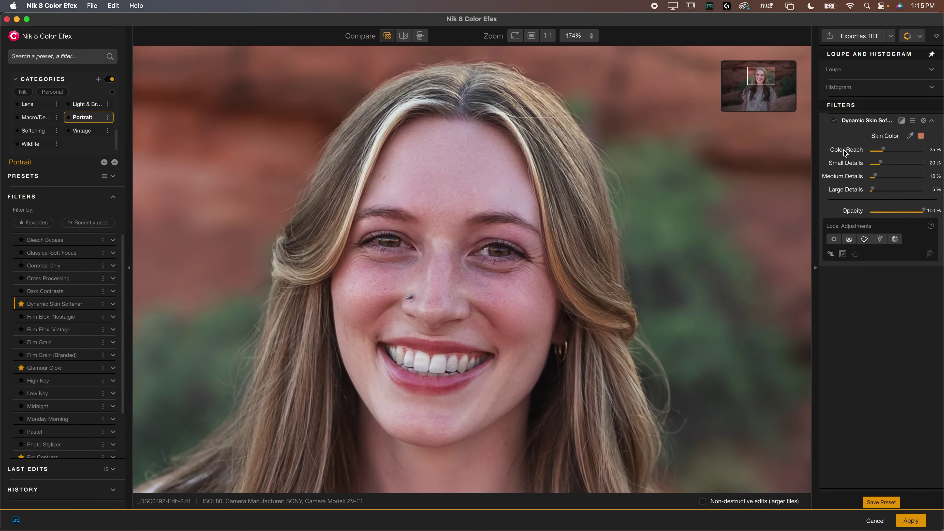
pyautogui.click(910, 135)
pyautogui.click(444, 189)
# - Try the skin softener with Color Reach at 30% and all three detail sliders at 100%, comparing the face with and without it
pyautogui.moveTo(882, 149); pyautogui.dragTo(942, 175)
pyautogui.moveTo(871, 189); pyautogui.dragTo(942, 203)
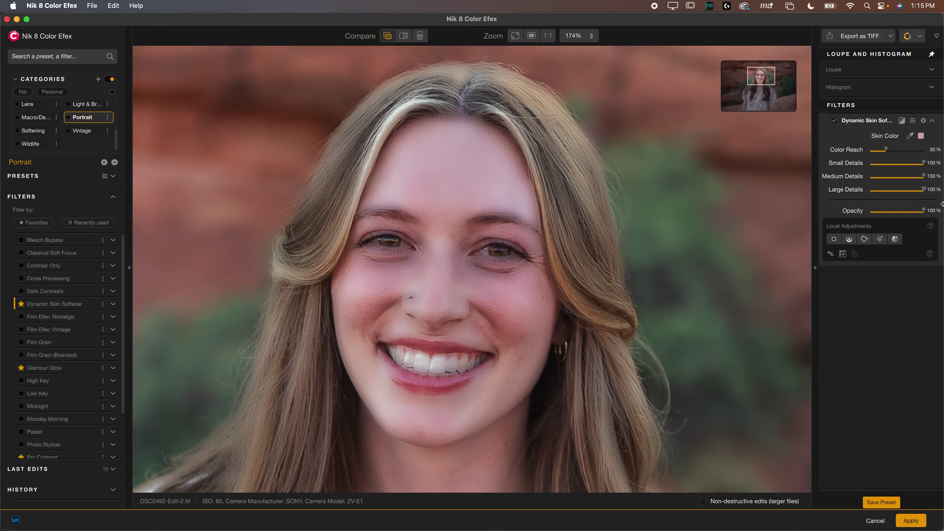
pyautogui.click(834, 121)
pyautogui.click(834, 121)
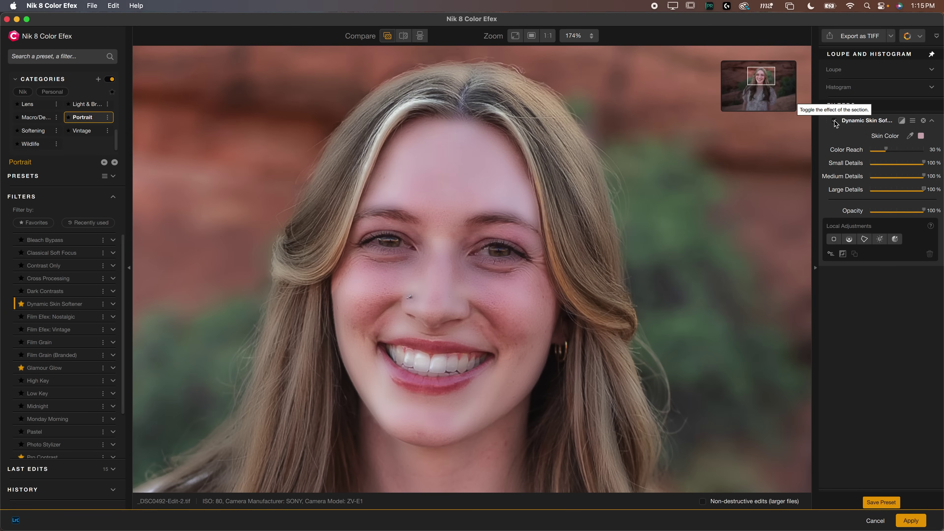
pyautogui.click(834, 121)
pyautogui.click(834, 121)
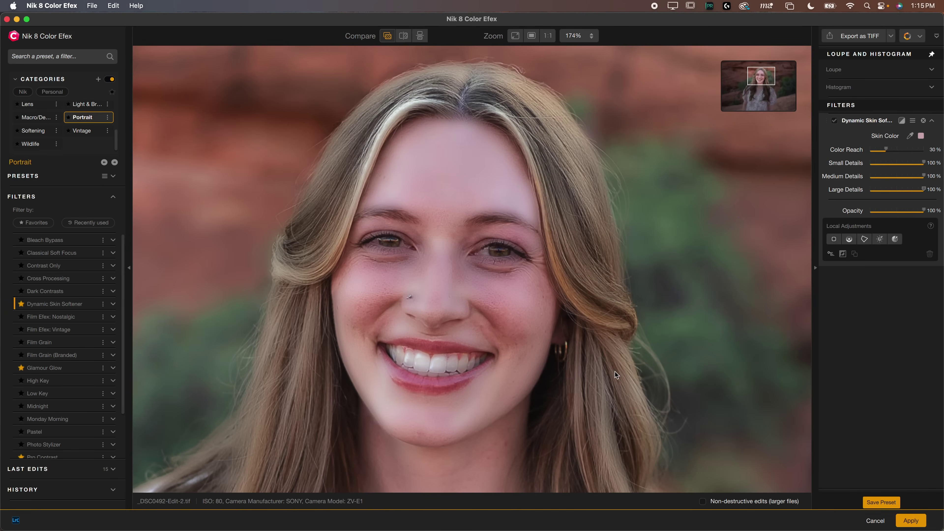
# - Set the skin softener's Color Reach to 20%, Small Details to 23%, Medium Details to 7% and Large Details to 14%, checking the effect
pyautogui.moveTo(884, 150); pyautogui.dragTo(880, 149)
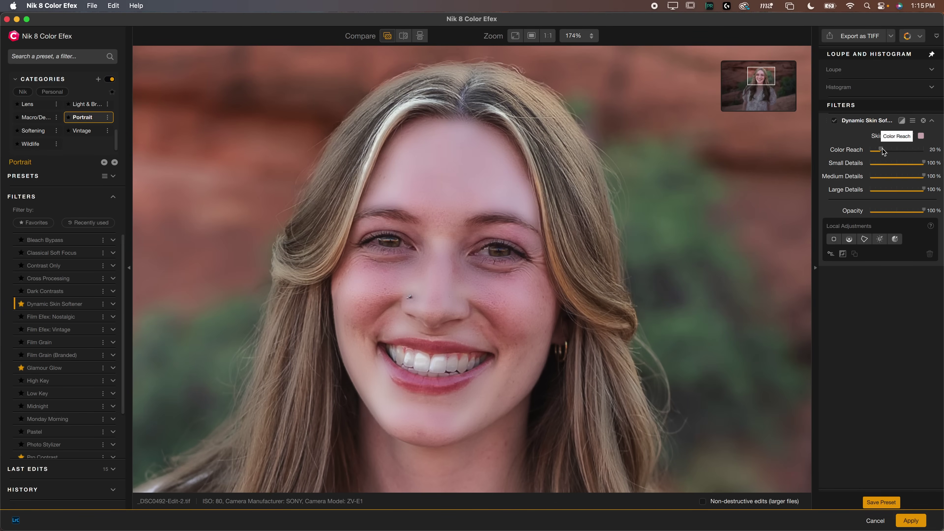
pyautogui.moveTo(923, 189); pyautogui.dragTo(877, 190)
pyautogui.click(833, 121)
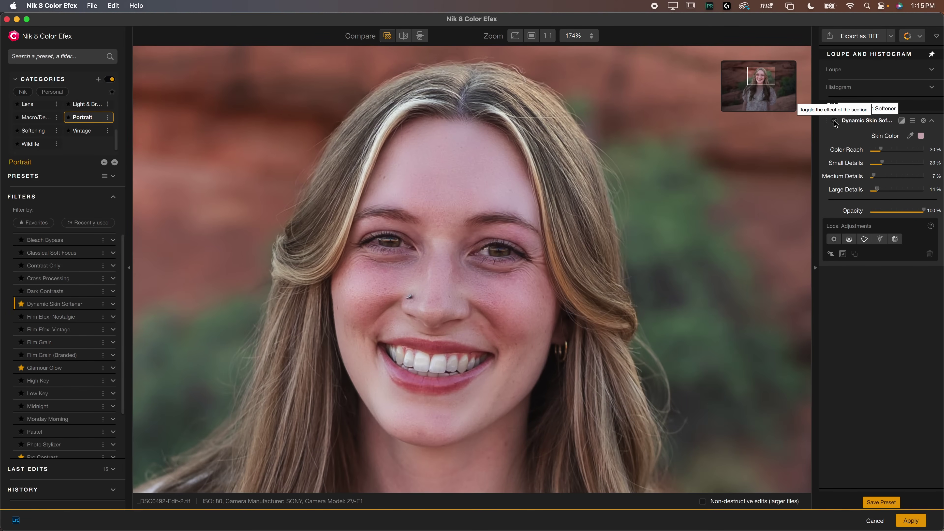
# - Compare the portrait with and without the Dynamic Skin Softener effect, from the face to the whole photo
pyautogui.click(834, 121)
pyautogui.press('super+minus')
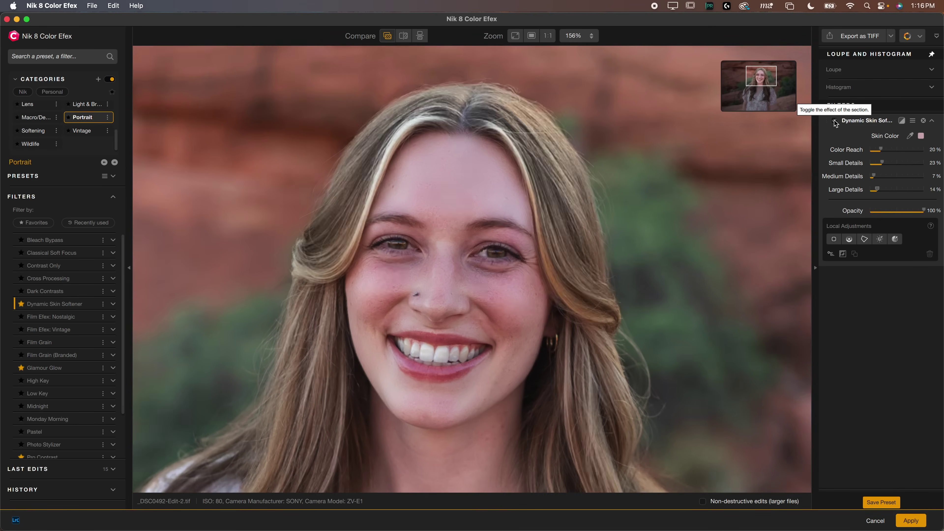
pyautogui.click(835, 121)
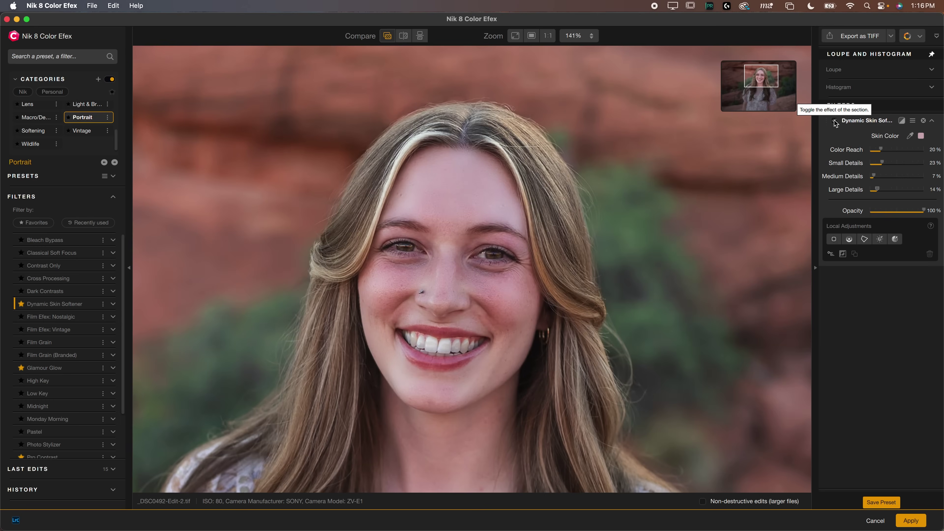
pyautogui.press('super+0')
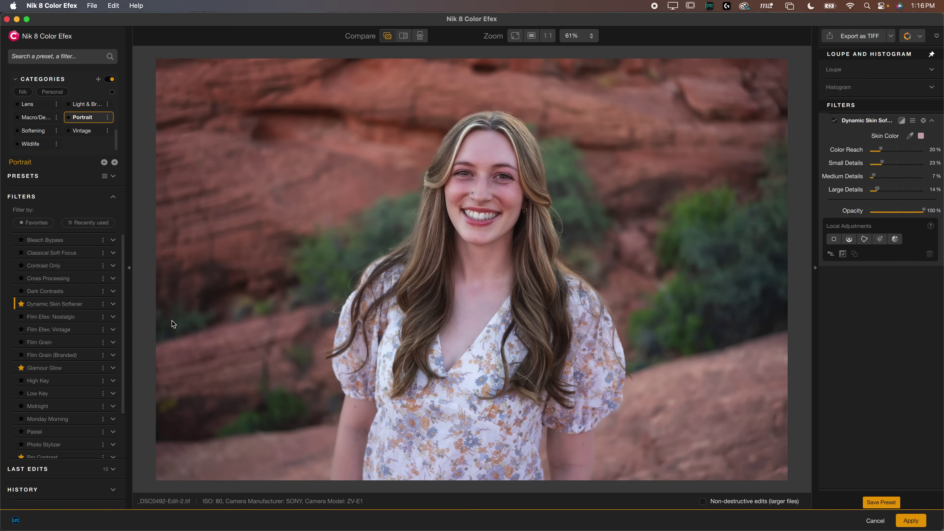
# - Stack the Classical Soft Focus filter on the portrait with Diffused Detail 28%, Strength 32% and Diffusion method 1
pyautogui.scroll(-3, 67, 337)
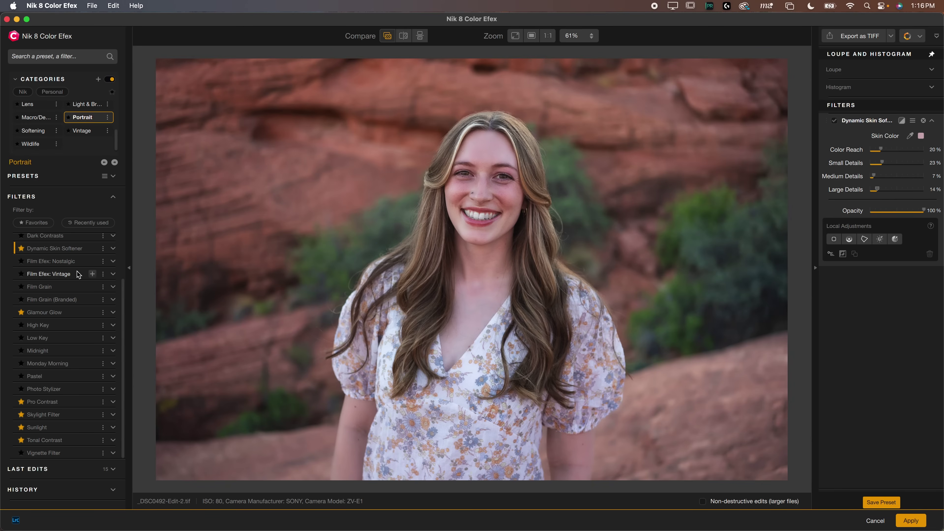
pyautogui.scroll(3, 76, 271)
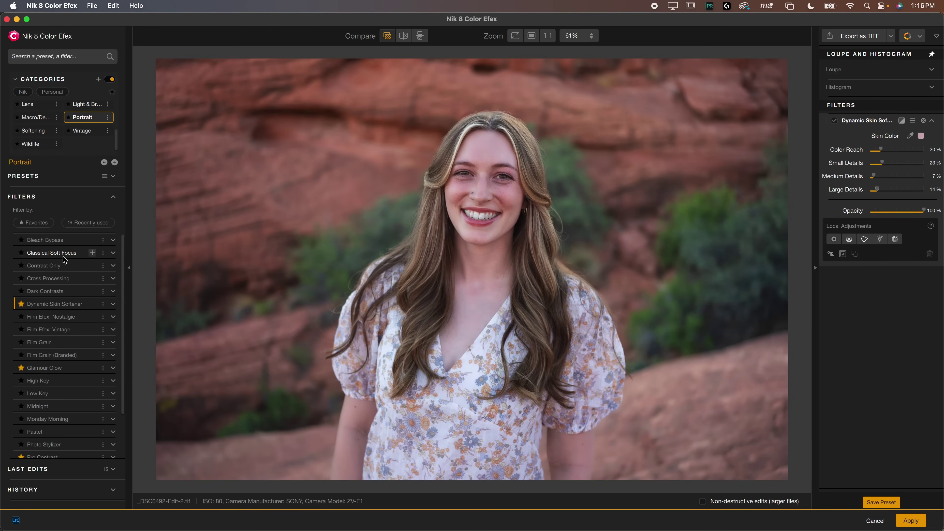
pyautogui.click(92, 253)
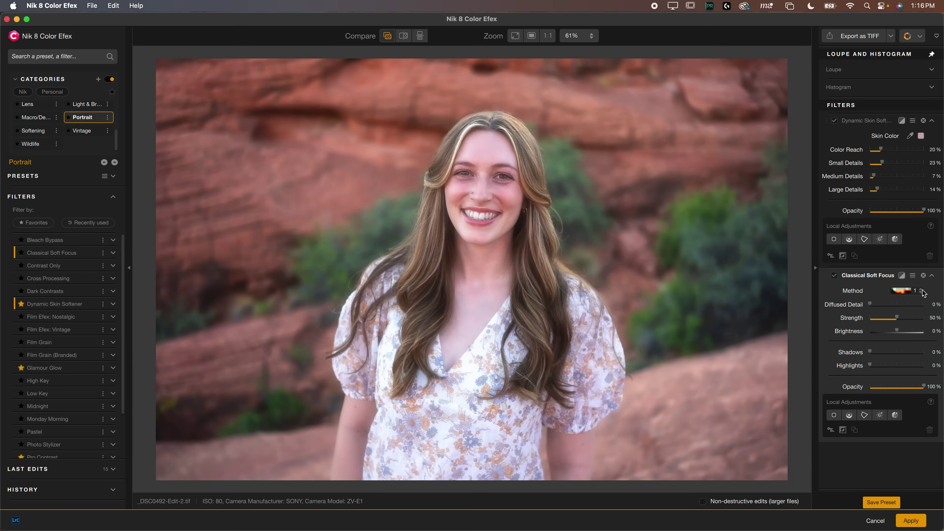
pyautogui.moveTo(879, 308)
pyautogui.mouseDown()
pyautogui.moveTo(899, 308)
pyautogui.moveTo(885, 308)
pyautogui.moveTo(887, 318)
pyautogui.mouseUp()
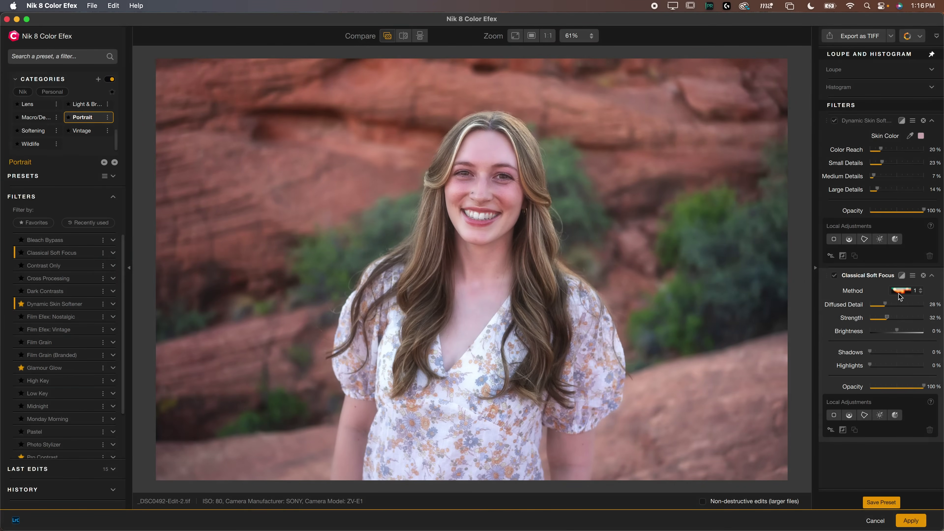
pyautogui.click(903, 290)
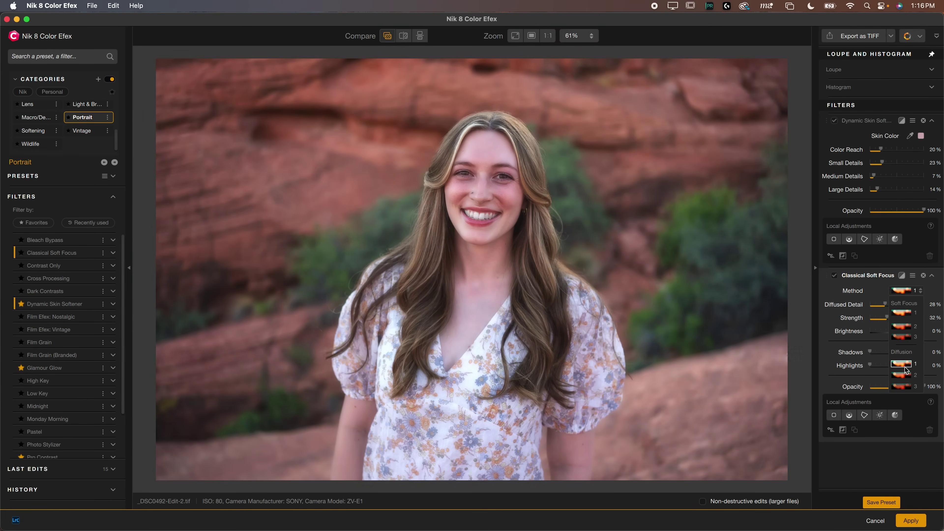
pyautogui.click(905, 364)
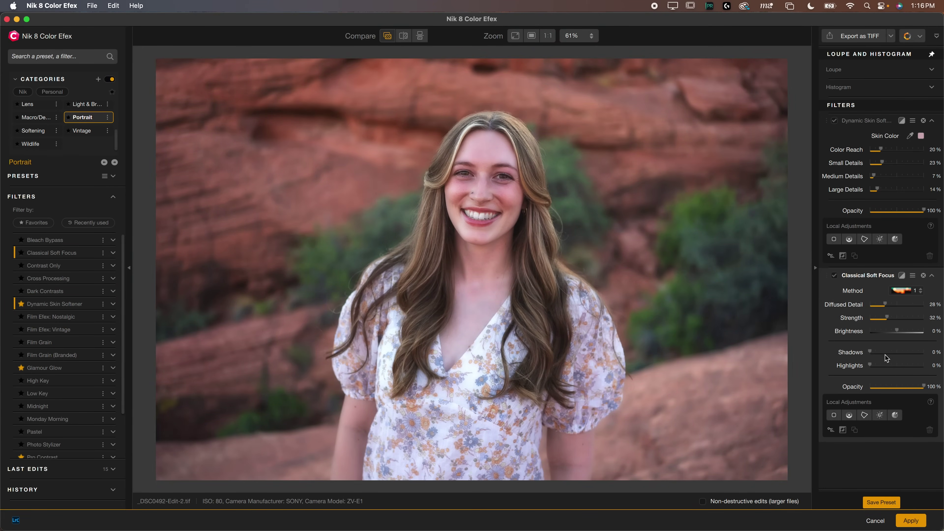
# - Set the soft focus Diffused Detail to 37%, Strength 18%, Brightness 11%, Shadows 23% and Highlights 32%, checking the face
pyautogui.moveTo(898, 330); pyautogui.dragTo(888, 365)
pyautogui.moveTo(886, 305)
pyautogui.mouseDown()
pyautogui.moveTo(887, 319)
pyautogui.moveTo(879, 318)
pyautogui.mouseUp()
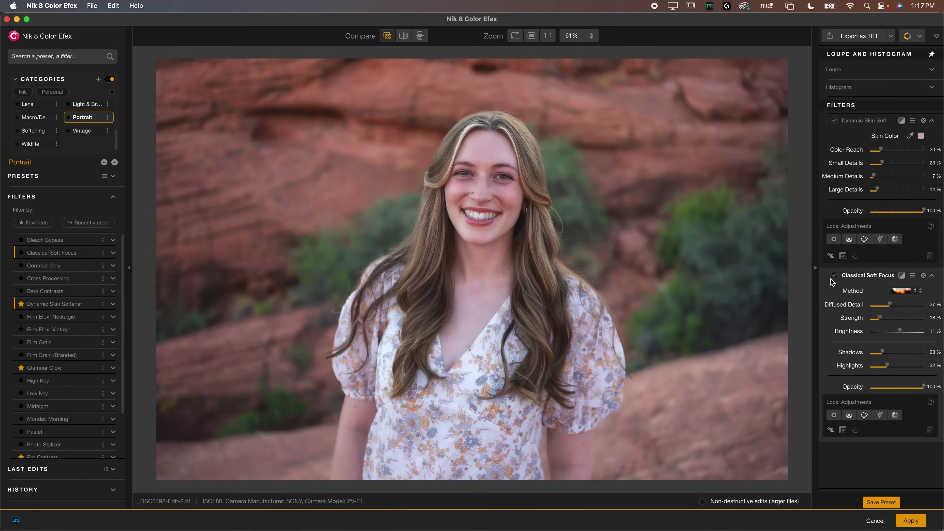
pyautogui.press('super+equal')
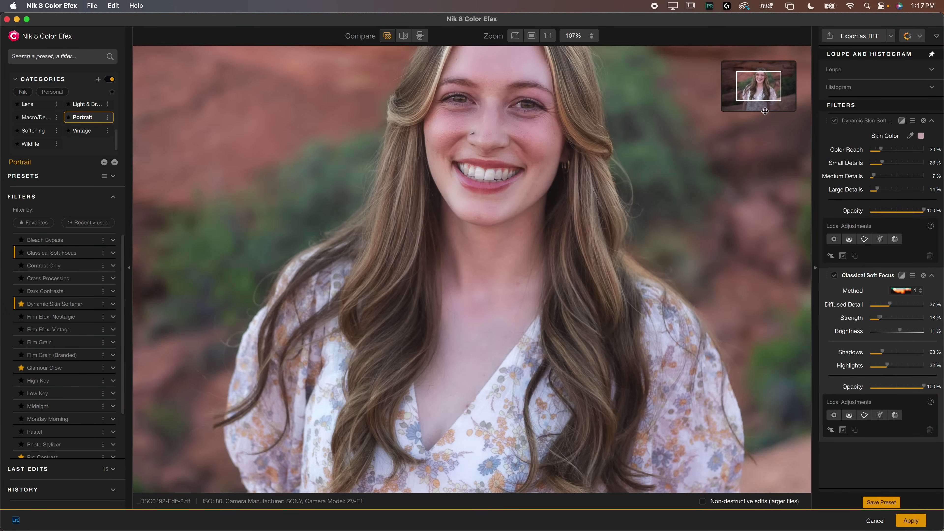
pyautogui.scroll(3, 768, 118)
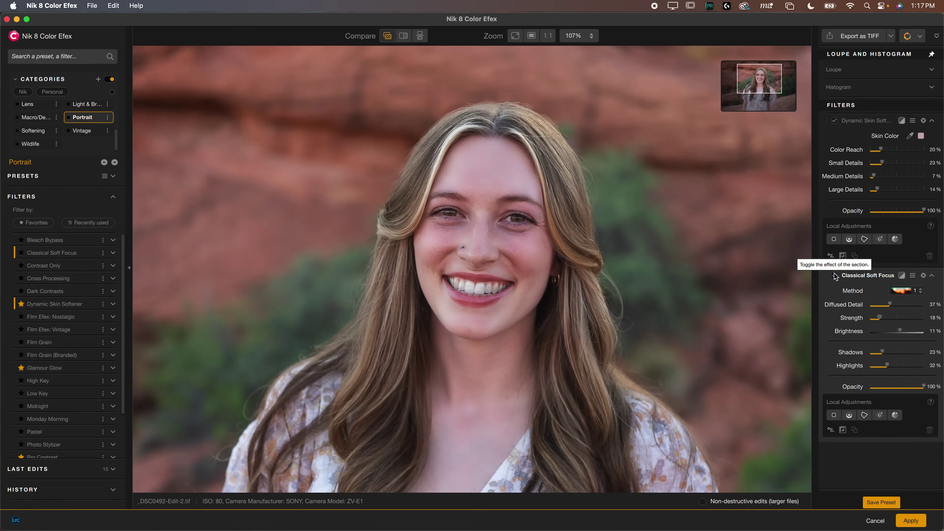
pyautogui.press('super+minus')
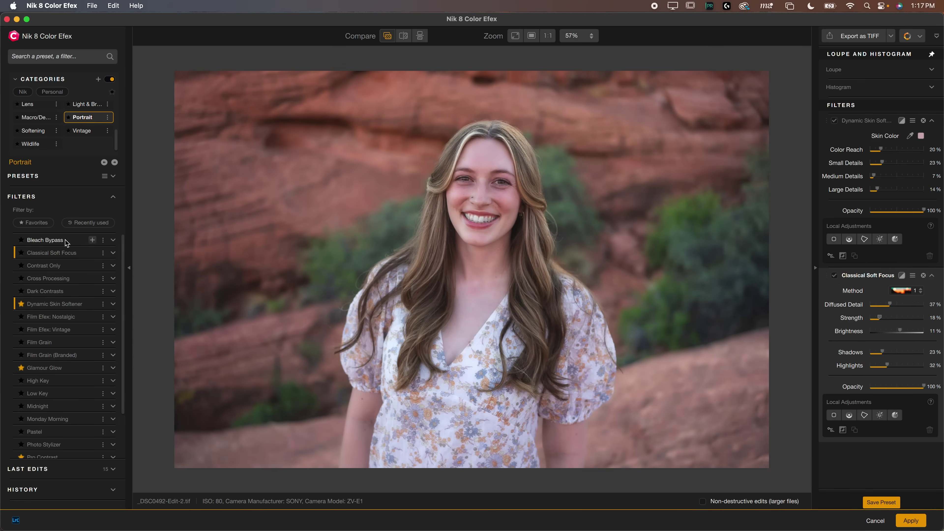
# - Try the Film Efex: Nostalgic, Film Efex: Vintage, Film Grain and Pastel filters one after another on the portrait
pyautogui.click(92, 317)
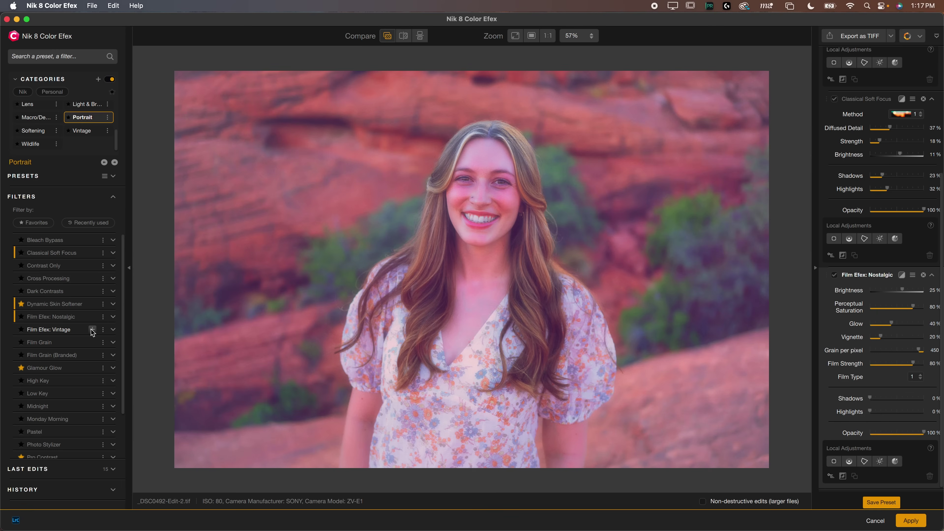
pyautogui.click(66, 330)
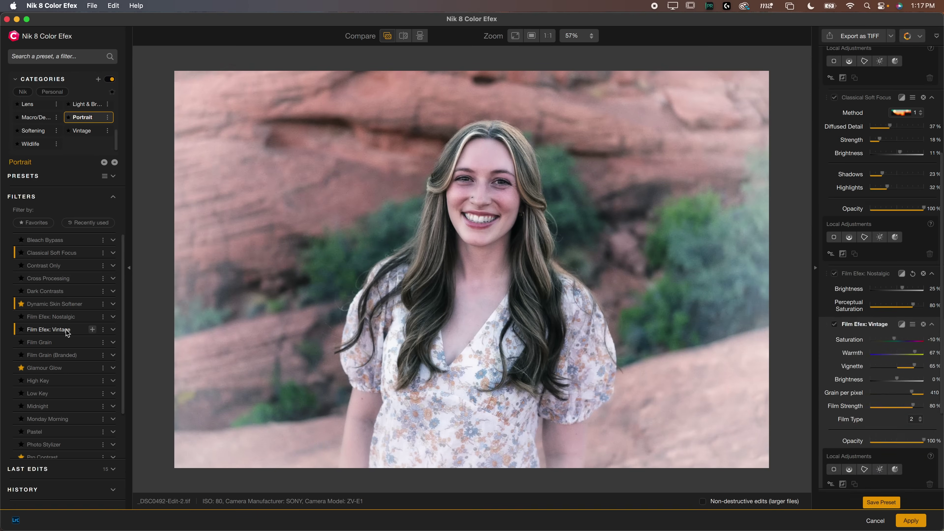
pyautogui.click(69, 342)
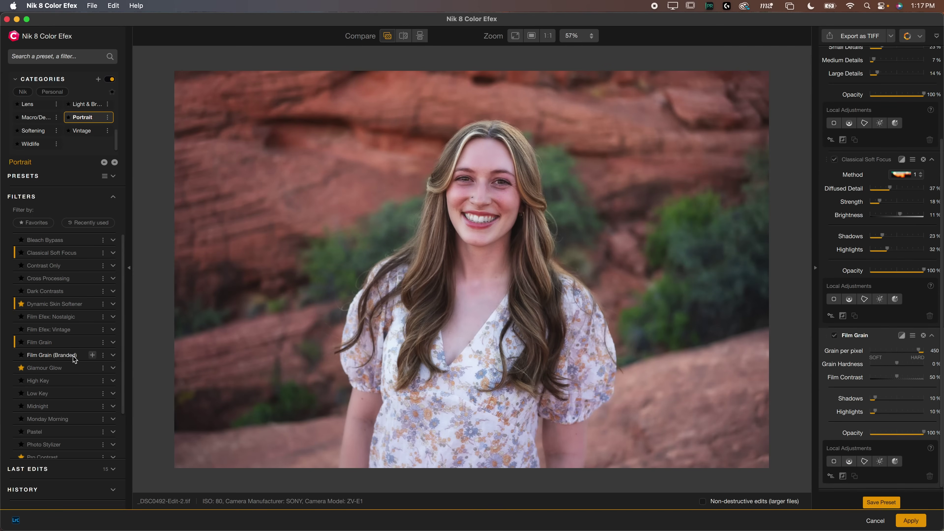
pyautogui.scroll(-3, 86, 392)
pyautogui.click(49, 376)
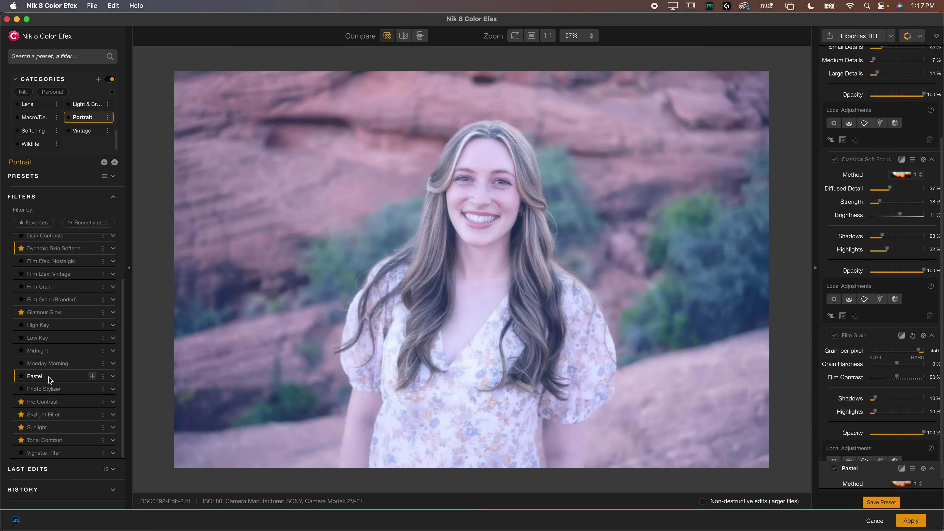
pyautogui.scroll(-1, 866, 391)
pyautogui.click(881, 358)
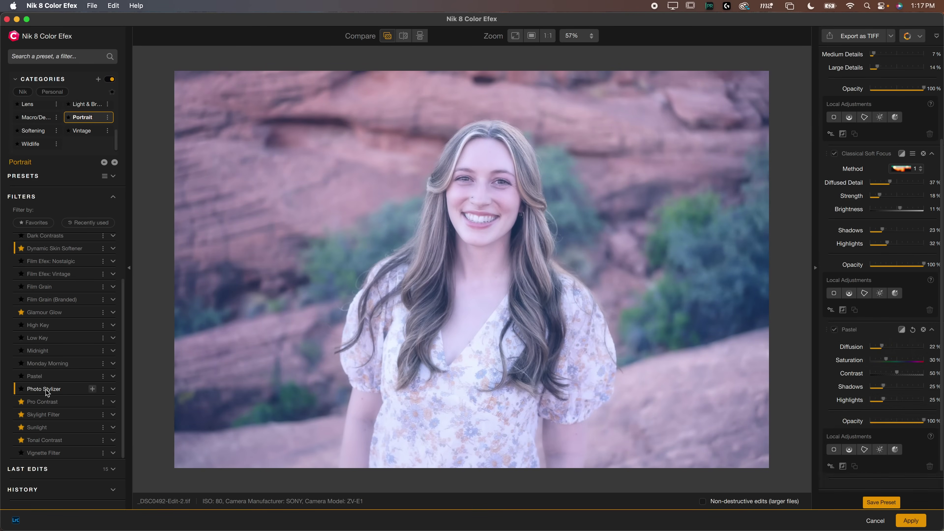
# - Try the Photo Stylizer filter with Varitone style 5 and Strength 29%, compare its effect, and remove the filter
pyautogui.click(48, 389)
pyautogui.scroll(-1, 885, 389)
pyautogui.moveTo(885, 376); pyautogui.dragTo(896, 376)
pyautogui.click(902, 355)
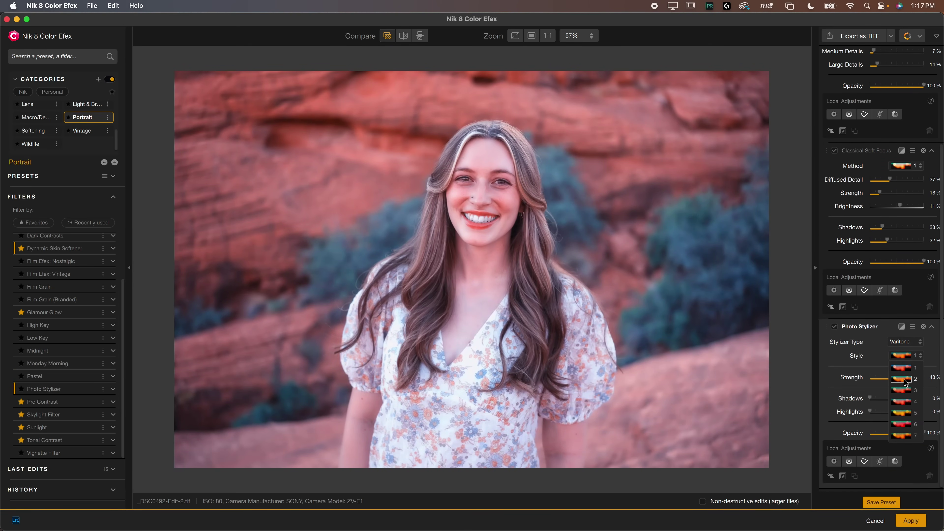
pyautogui.click(907, 412)
pyautogui.click(834, 327)
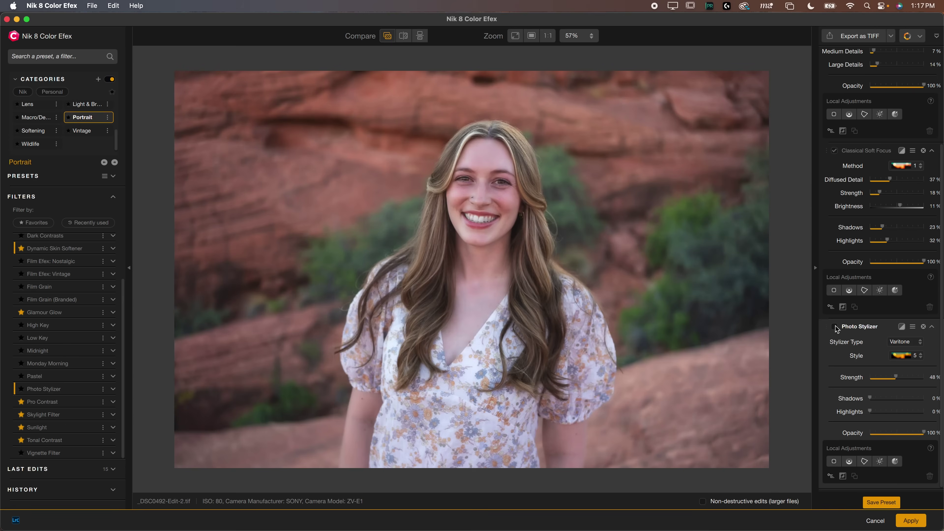
pyautogui.click(834, 327)
pyautogui.moveTo(895, 377); pyautogui.dragTo(885, 377)
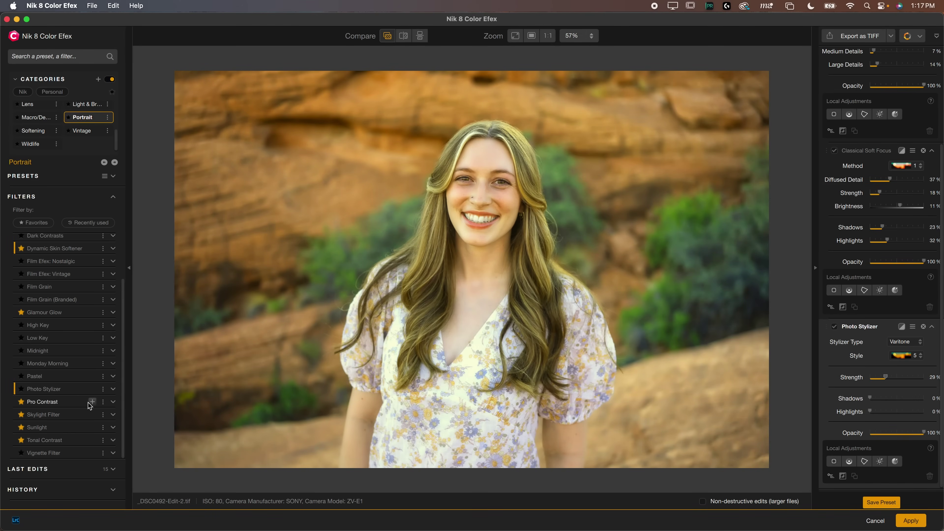
pyautogui.click(923, 327)
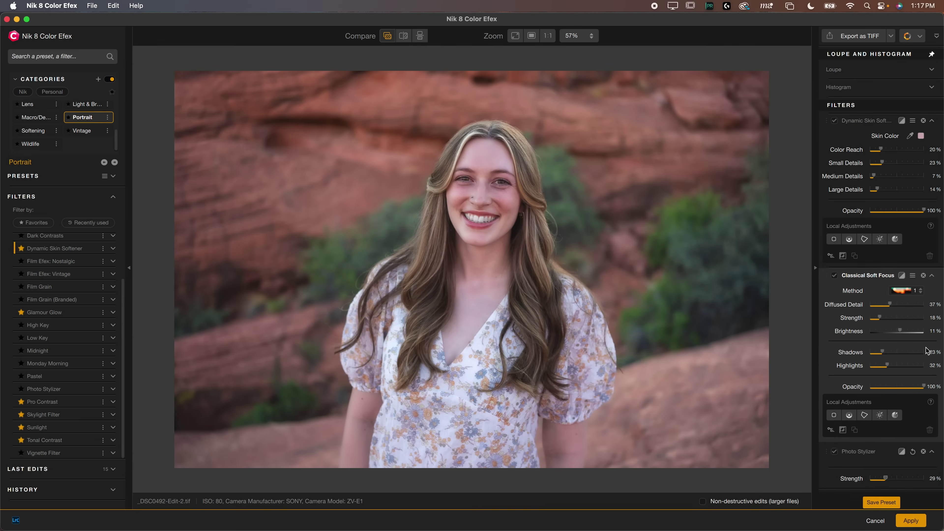
pyautogui.scroll(5, 75, 323)
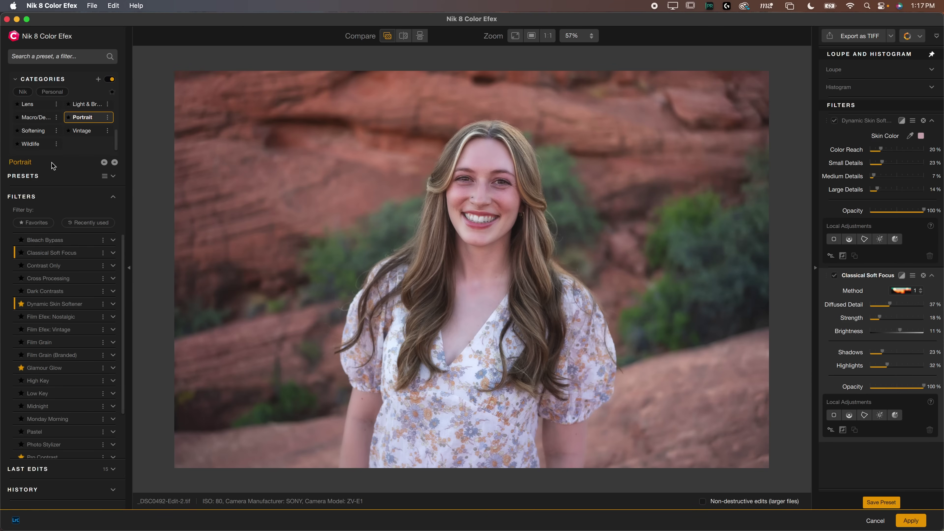
# - Apply the Dynamic Skin Softener and Classical Soft Focus filters to the portrait
pyautogui.click(912, 519)
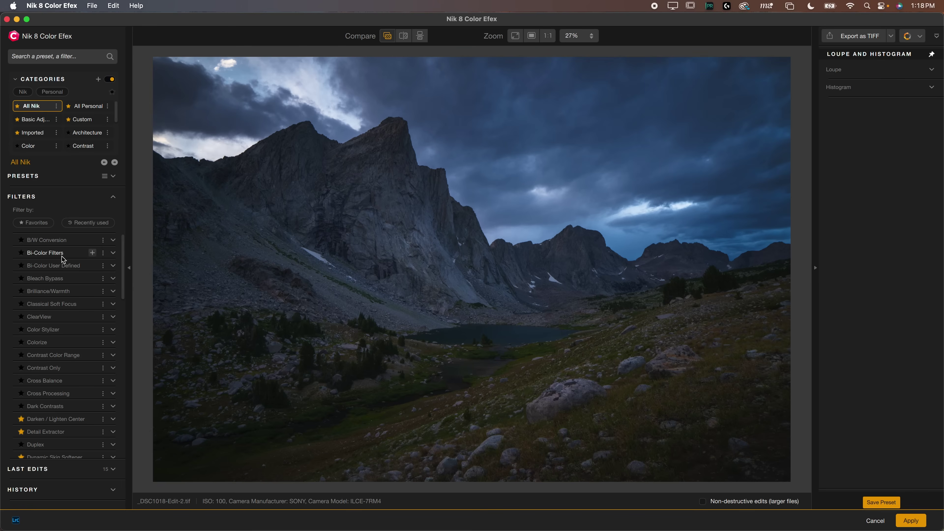
# - Try the B/W Conversion filter on the mountain photo with Filter Color 198°, Strength 85%, Brightness 57% and Contrast 35%
pyautogui.click(53, 242)
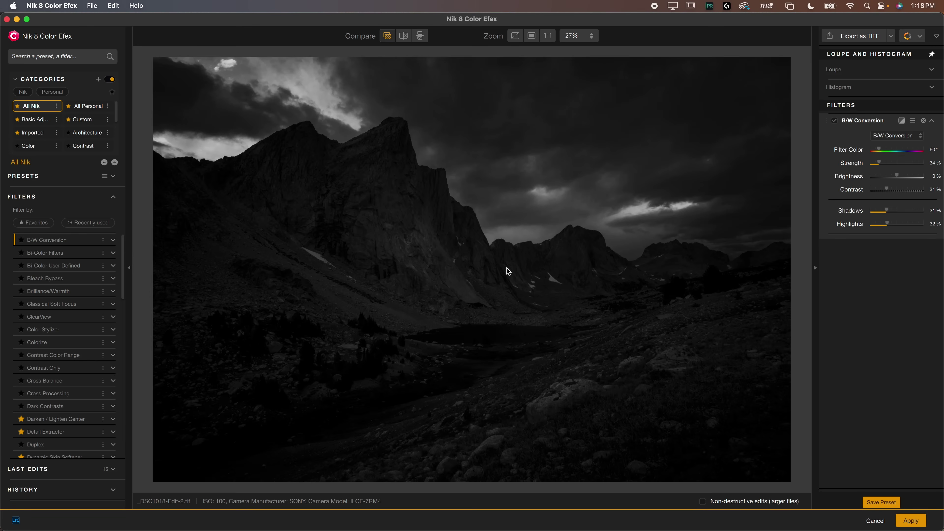
pyautogui.click(904, 136)
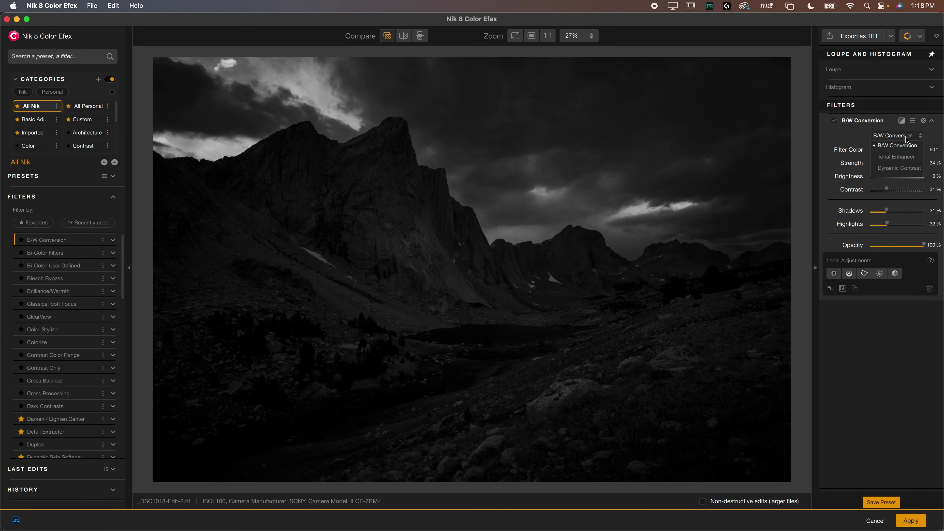
pyautogui.click(905, 138)
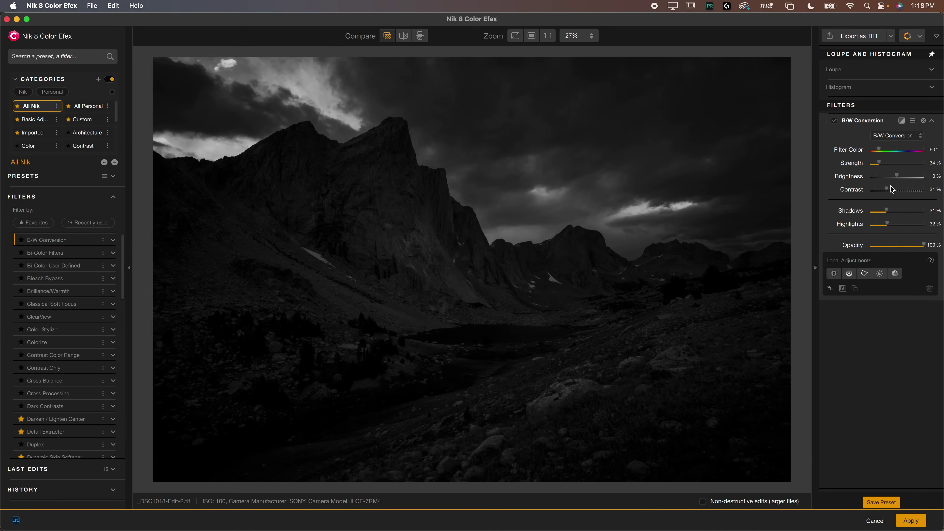
pyautogui.moveTo(897, 176); pyautogui.dragTo(899, 150)
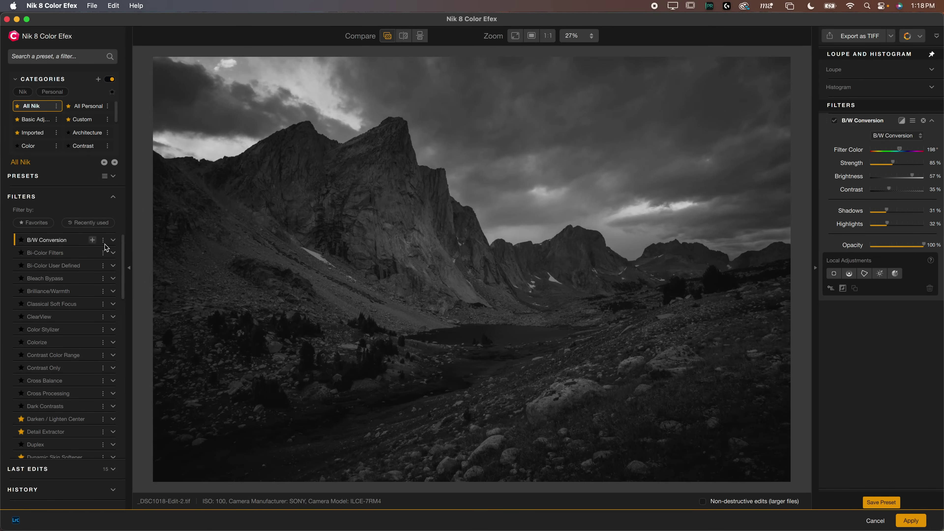
# - List the Landscape category filters and replace the black-and-white conversion with the Low Key filter, checking its effect
pyautogui.scroll(-3, 60, 142)
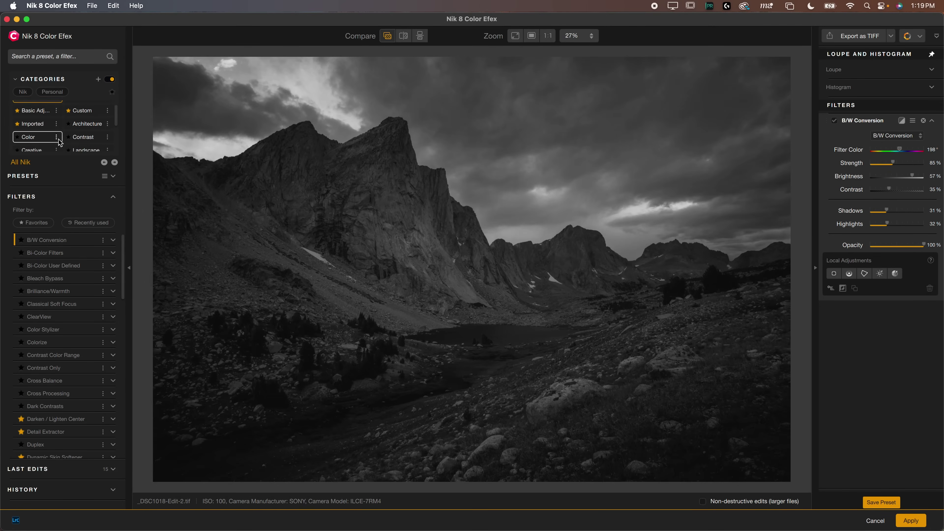
pyautogui.click(84, 126)
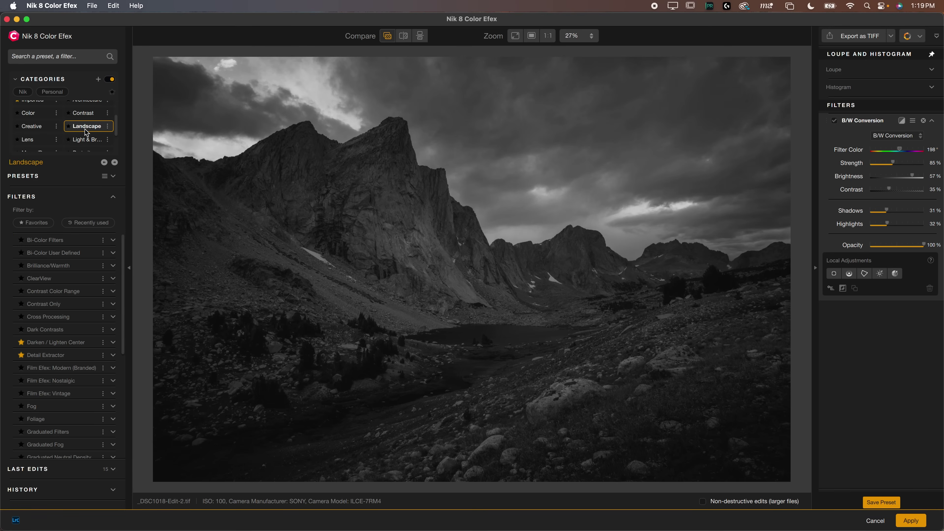
pyautogui.scroll(-5, 94, 294)
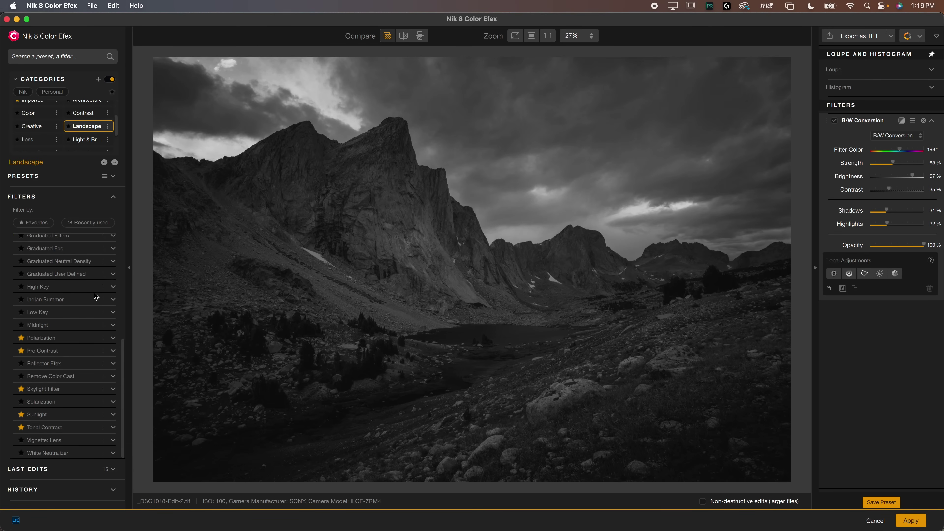
pyautogui.click(78, 311)
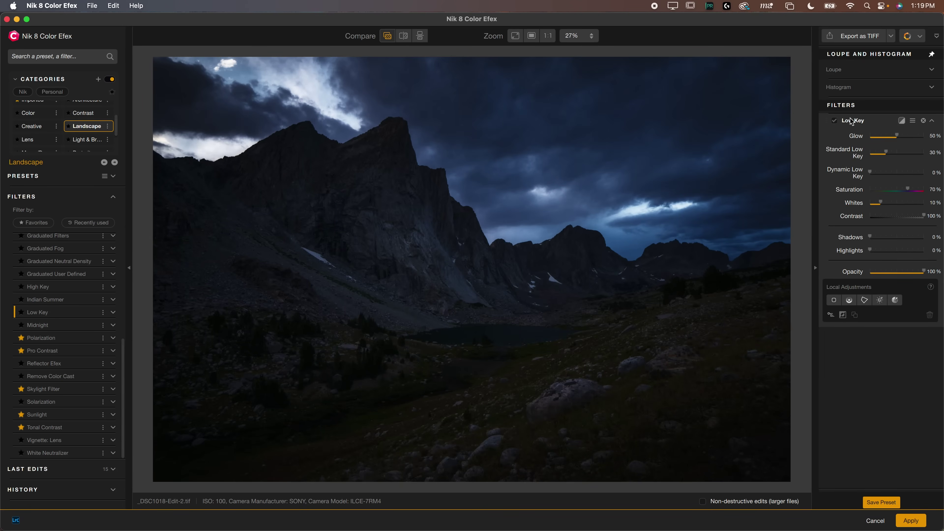
pyautogui.click(834, 121)
# - Set Low Key to Glow 87%, Standard Low Key 3%, Dynamic Low Key 15%, Whites 17%, Shadows 38% and Highlights 26%, and compare its effect
pyautogui.moveTo(899, 137); pyautogui.dragTo(911, 137)
pyautogui.moveTo(870, 173); pyautogui.dragTo(874, 152)
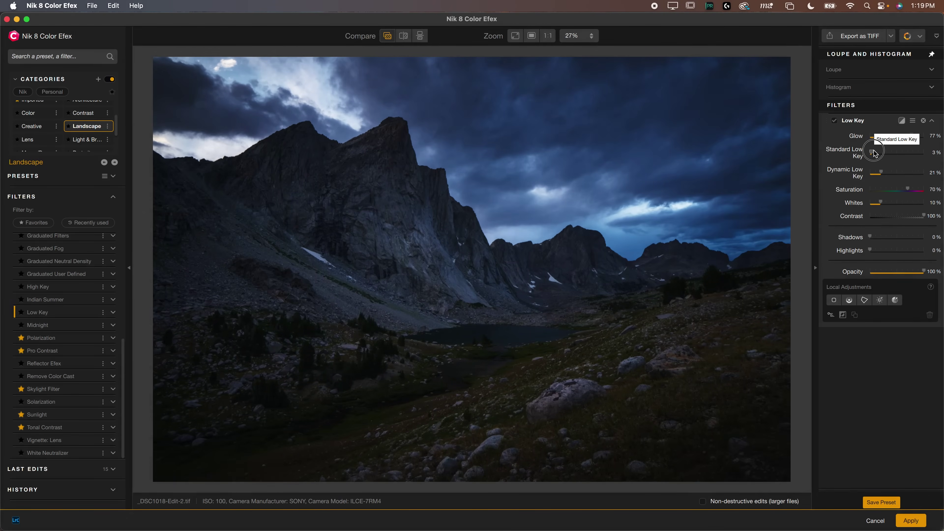
pyautogui.moveTo(870, 240)
pyautogui.mouseDown()
pyautogui.moveTo(896, 240)
pyautogui.moveTo(874, 251)
pyautogui.moveTo(884, 251)
pyautogui.mouseUp()
pyautogui.moveTo(881, 202); pyautogui.dragTo(890, 205)
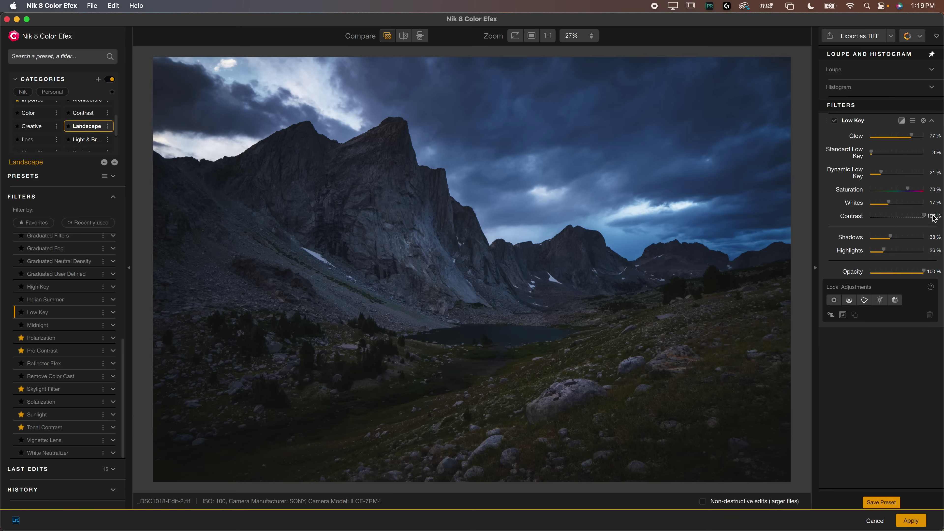
pyautogui.moveTo(882, 174); pyautogui.dragTo(878, 174)
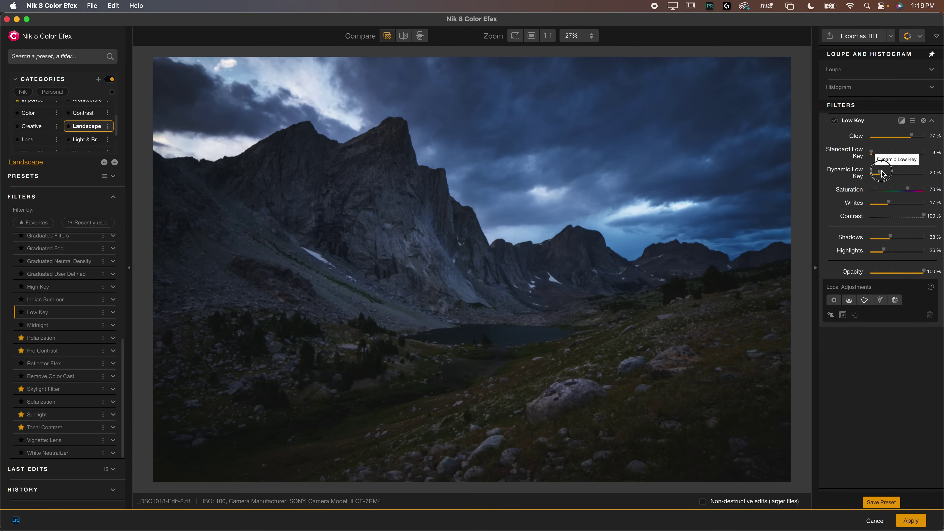
pyautogui.moveTo(911, 136)
pyautogui.mouseDown()
pyautogui.moveTo(891, 136)
pyautogui.moveTo(914, 132)
pyautogui.mouseUp()
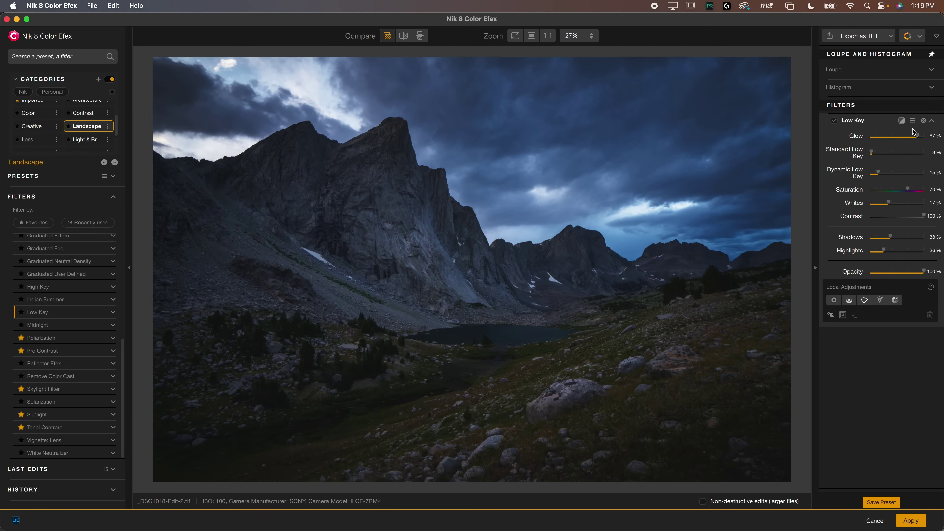
pyautogui.click(834, 121)
pyautogui.click(834, 121)
pyautogui.click(834, 121)
pyautogui.click(834, 122)
pyautogui.click(834, 121)
pyautogui.click(834, 122)
# - Add the Pro Contrast filter with Correct Color Cast 51%, Correct Contrast 8% and Dynamic Contrast 9%
pyautogui.moveTo(93, 349)
pyautogui.click(93, 351)
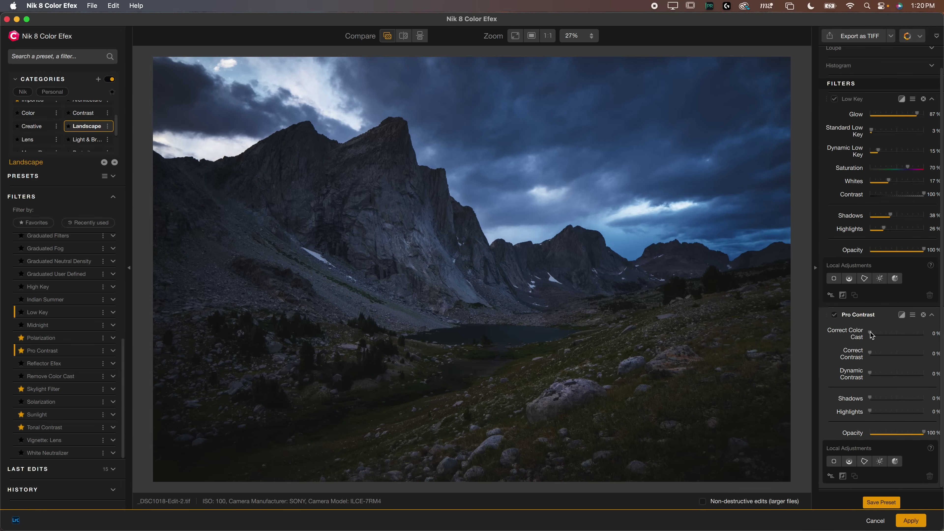
pyautogui.moveTo(870, 333)
pyautogui.mouseDown()
pyautogui.moveTo(938, 333)
pyautogui.moveTo(867, 335)
pyautogui.mouseUp()
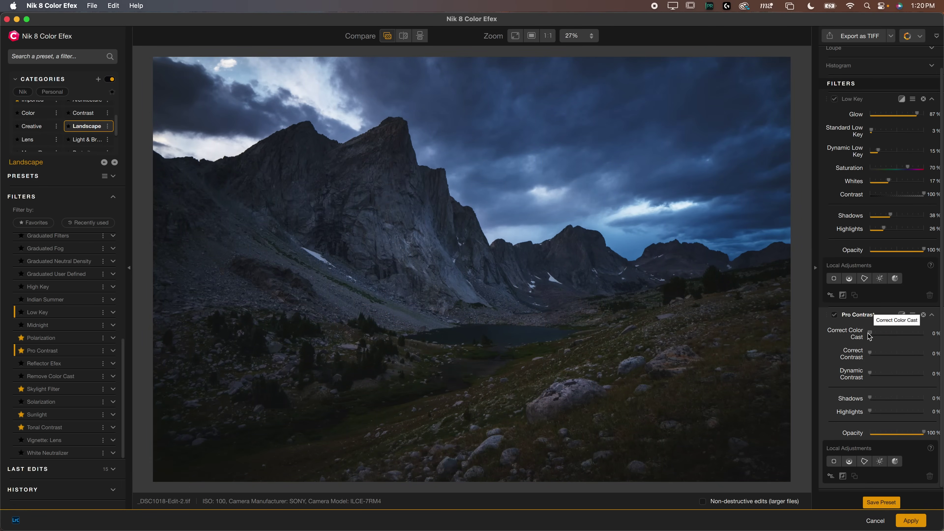
pyautogui.moveTo(870, 334); pyautogui.dragTo(940, 332)
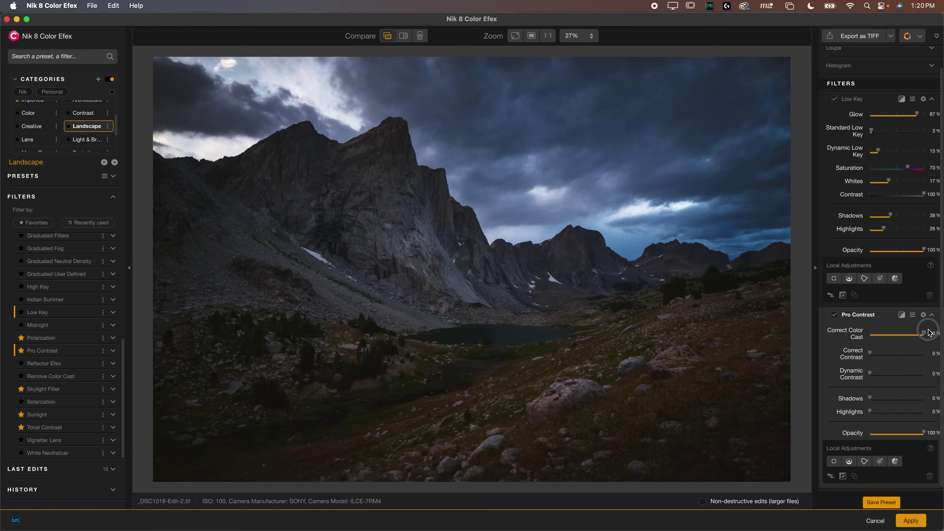
pyautogui.moveTo(923, 332); pyautogui.dragTo(897, 332)
pyautogui.click(834, 316)
pyautogui.moveTo(871, 355)
pyautogui.mouseDown()
pyautogui.moveTo(898, 353)
pyautogui.moveTo(873, 353)
pyautogui.moveTo(879, 372)
pyautogui.moveTo(909, 370)
pyautogui.moveTo(877, 366)
pyautogui.mouseUp()
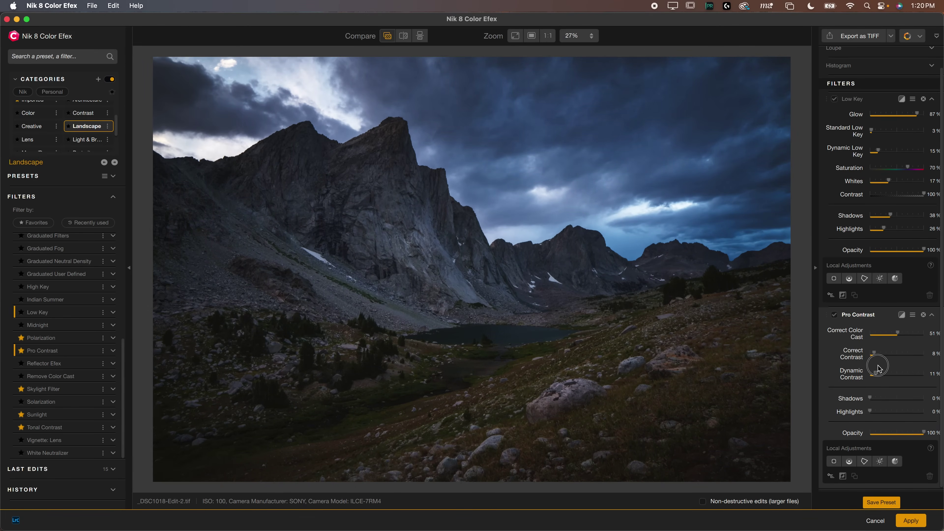
pyautogui.moveTo(878, 368); pyautogui.dragTo(875, 368)
# - Add the Polarization filter with Strength 200% and compare the photo with and without it
pyautogui.click(93, 338)
pyautogui.scroll(-5, 889, 257)
pyautogui.moveTo(887, 380); pyautogui.dragTo(941, 381)
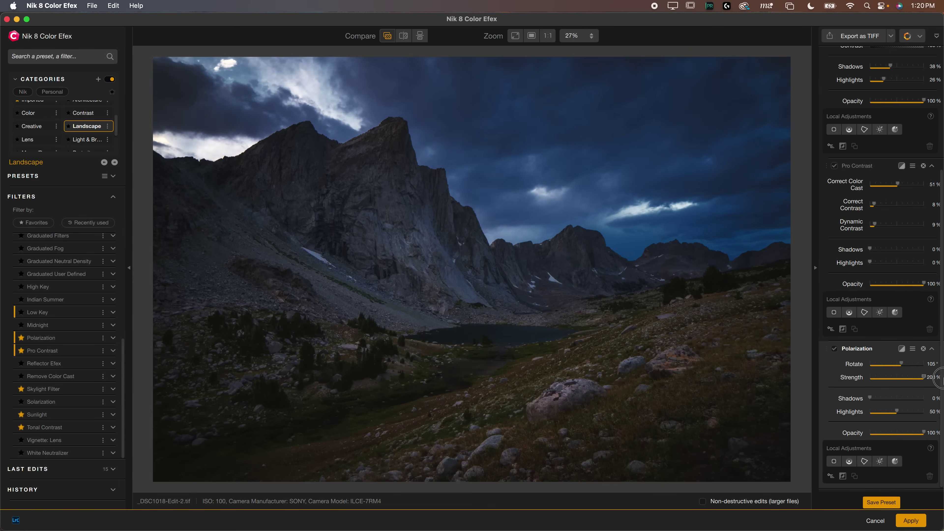
pyautogui.click(834, 348)
pyautogui.click(834, 349)
pyautogui.click(834, 349)
pyautogui.click(834, 348)
# - Restrict the Polarization filter to the sky with a nearly horizontal control line fading from the lake up to the mountain slopes
pyautogui.click(849, 462)
pyautogui.moveTo(488, 363); pyautogui.dragTo(487, 289)
pyautogui.moveTo(476, 362); pyautogui.dragTo(490, 321)
pyautogui.click(834, 350)
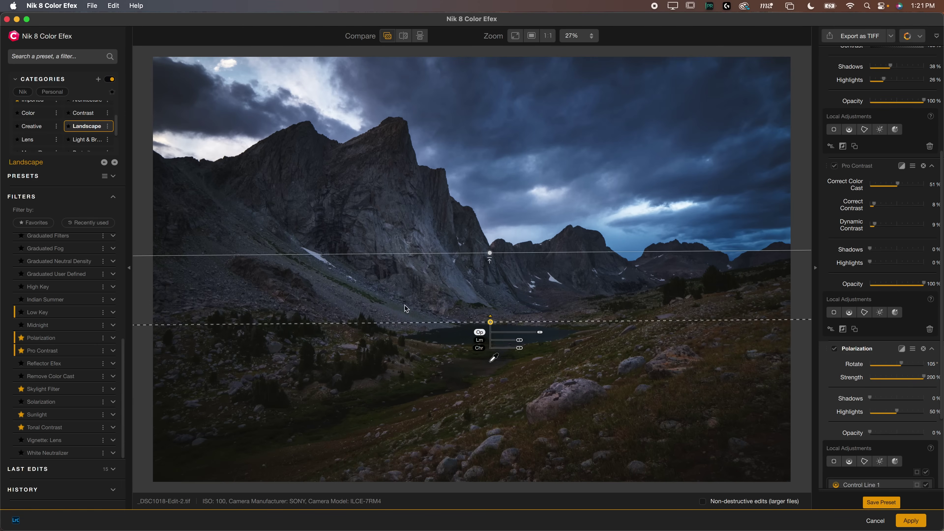
# - Add the Darken / Lighten Center filter with Shape 1, Center Luminosity 22%, Border Luminosity -18% and Center Size 71%
pyautogui.scroll(10, 83, 336)
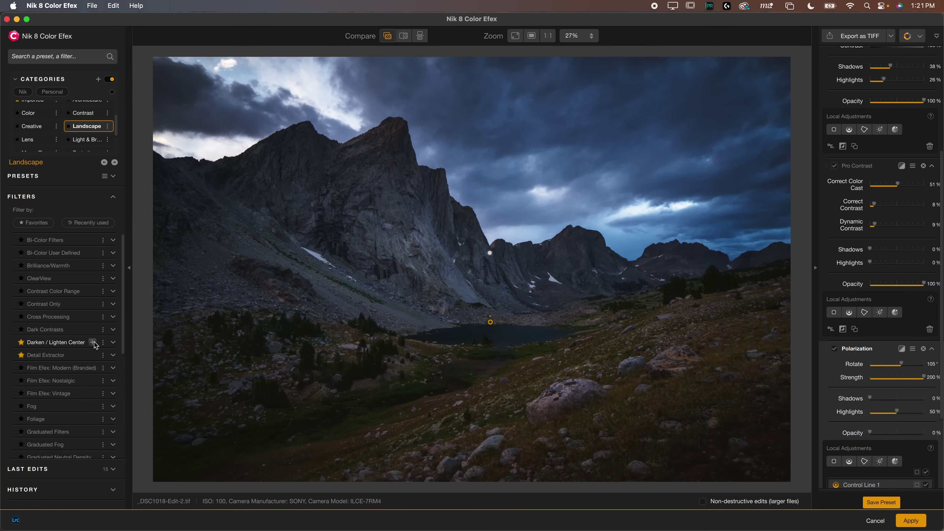
pyautogui.click(93, 343)
pyautogui.scroll(-6, 874, 364)
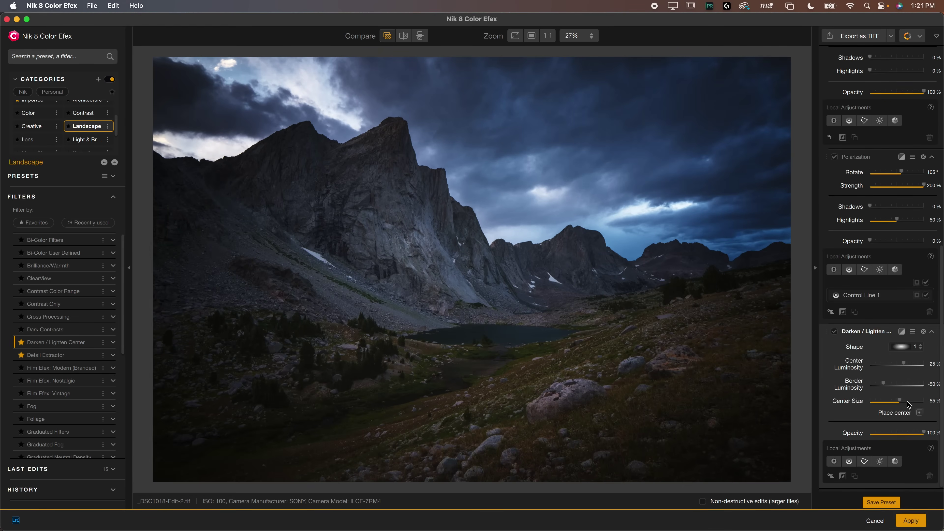
pyautogui.click(914, 347)
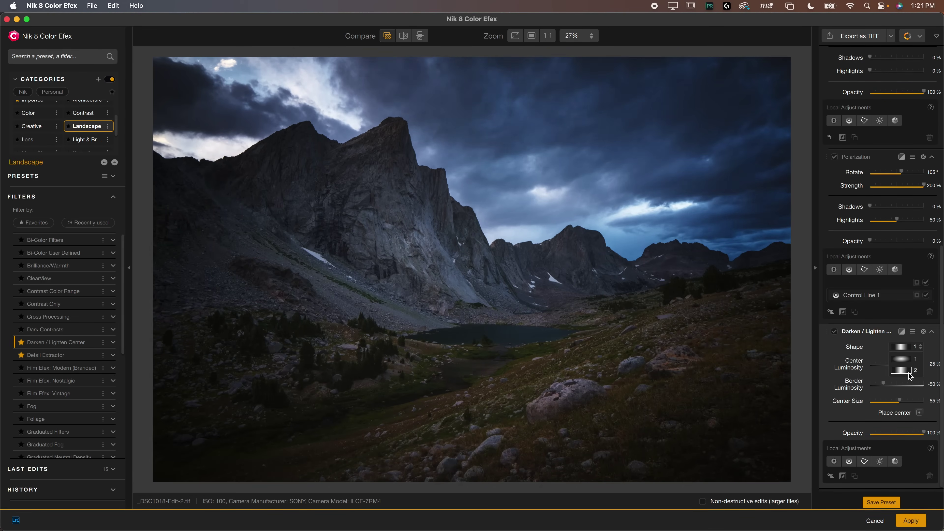
pyautogui.click(907, 359)
pyautogui.moveTo(901, 364); pyautogui.dragTo(908, 400)
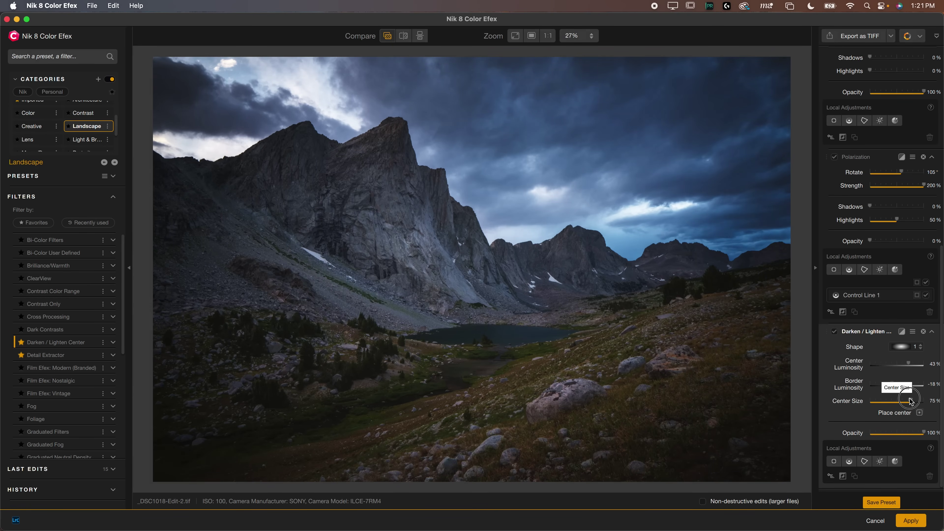
pyautogui.moveTo(909, 365); pyautogui.dragTo(904, 365)
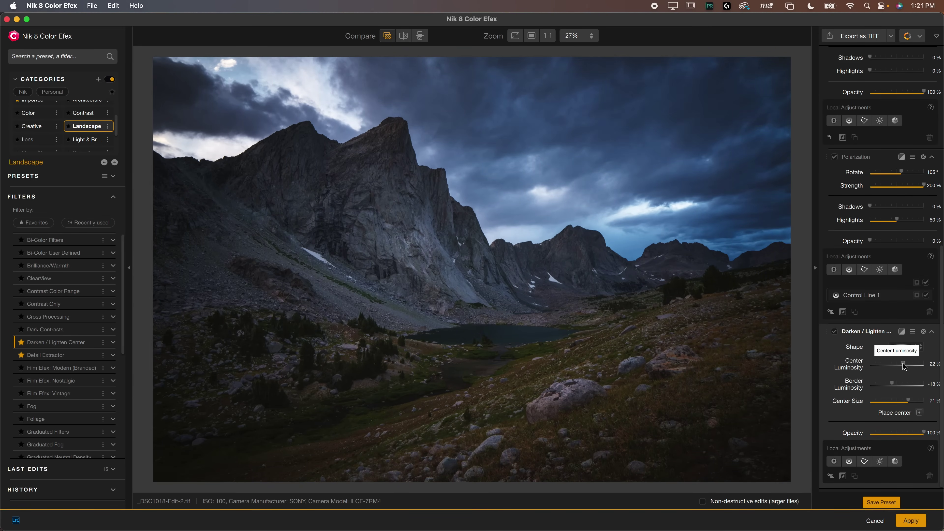
# - Compare the landscape with and without the Darken / Lighten Center filter, and the full edit against the original photo
pyautogui.click(834, 332)
pyautogui.click(835, 332)
pyautogui.click(834, 332)
pyautogui.click(834, 332)
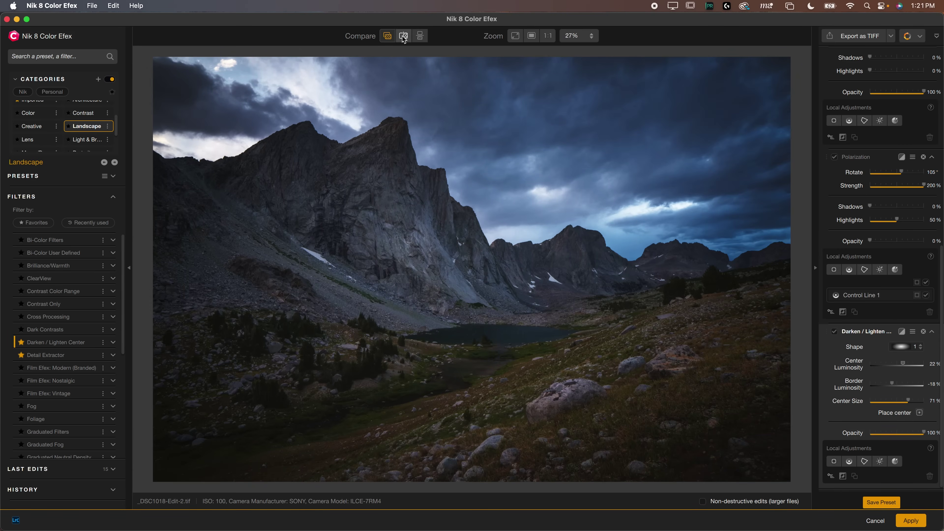
pyautogui.click(389, 36)
pyautogui.click(390, 37)
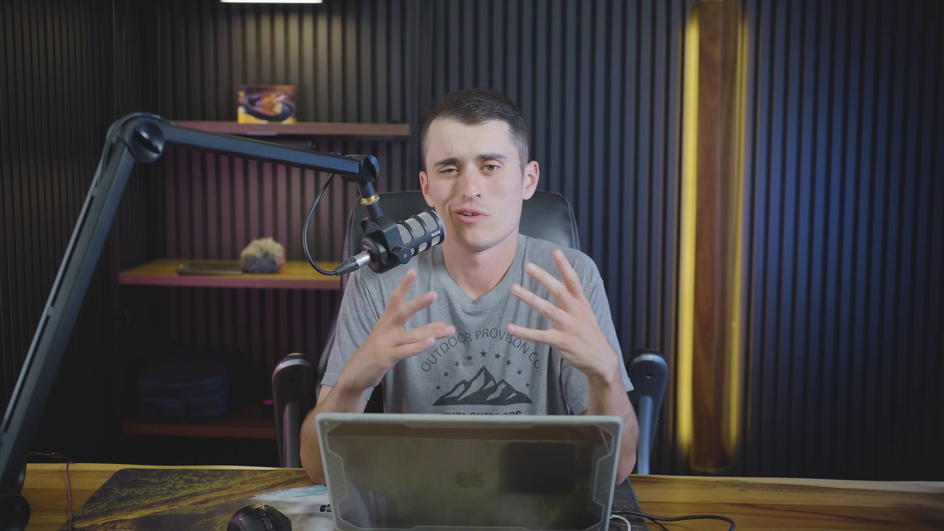